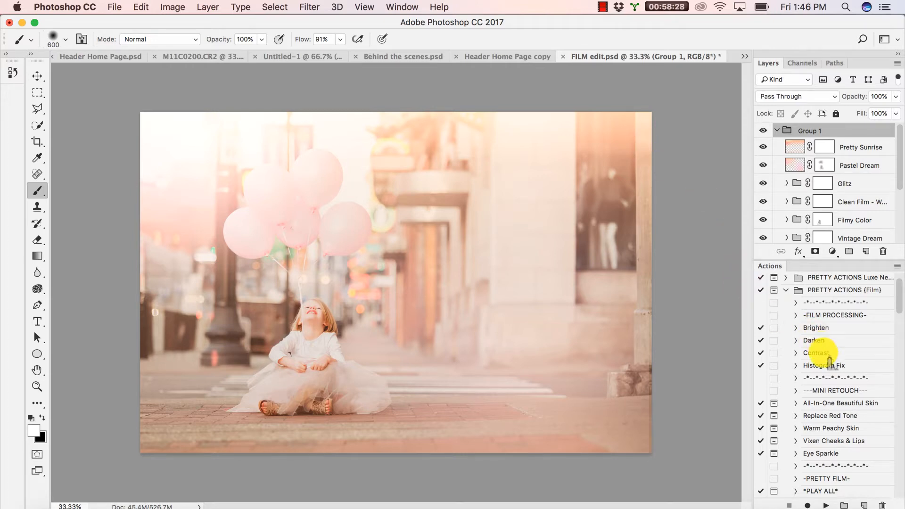
Look through the PRETTY ACTIONS {Film} set, from Film Processing to the Workflow actions, and return to its start.
{"action": "scroll", "coordinate": [829, 367], "scroll_direction": "down", "scroll_amount": 1}
{"action": "scroll", "coordinate": [830, 368], "scroll_direction": "down", "scroll_amount": 3}
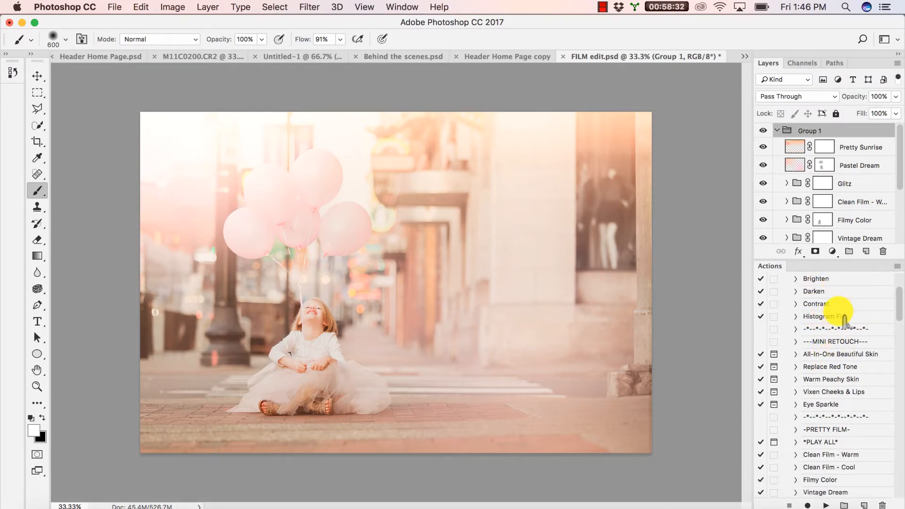
{"action": "scroll", "coordinate": [864, 427], "scroll_direction": "down", "scroll_amount": 5}
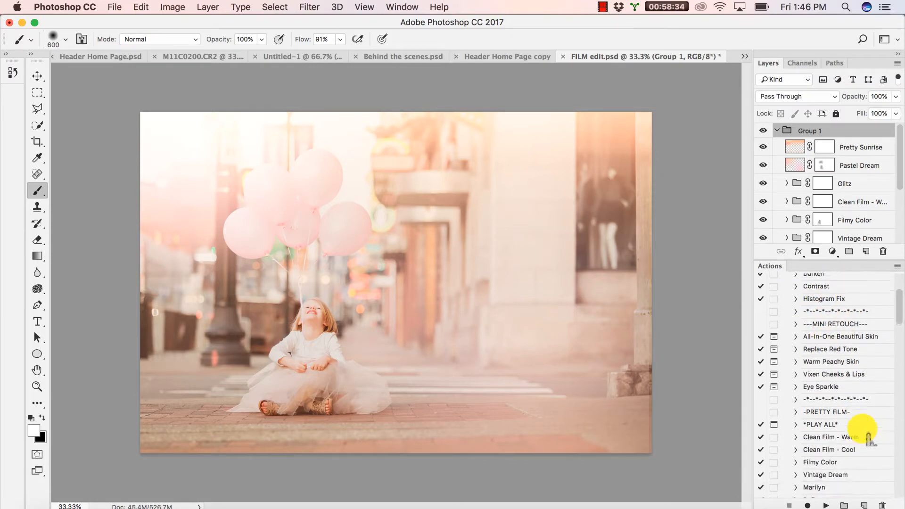
{"action": "scroll", "coordinate": [867, 436], "scroll_direction": "down", "scroll_amount": 6}
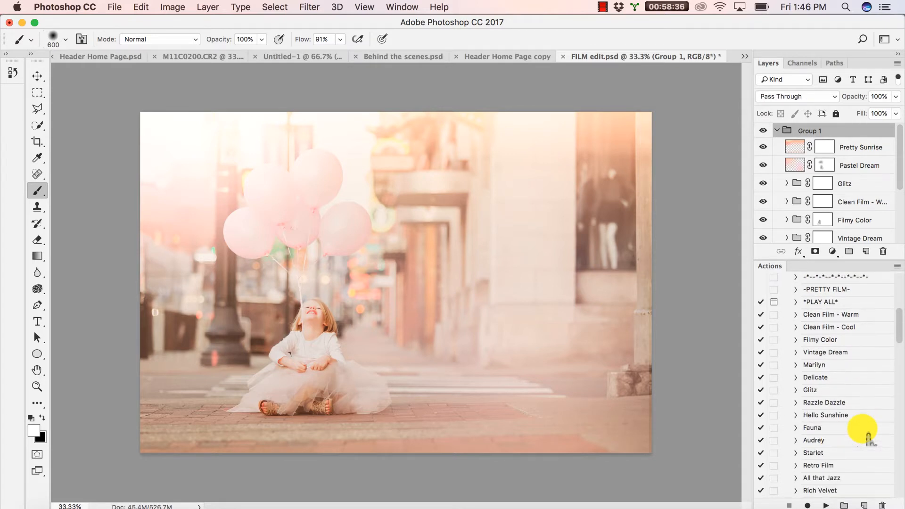
{"action": "scroll", "coordinate": [867, 433], "scroll_direction": "down", "scroll_amount": 1}
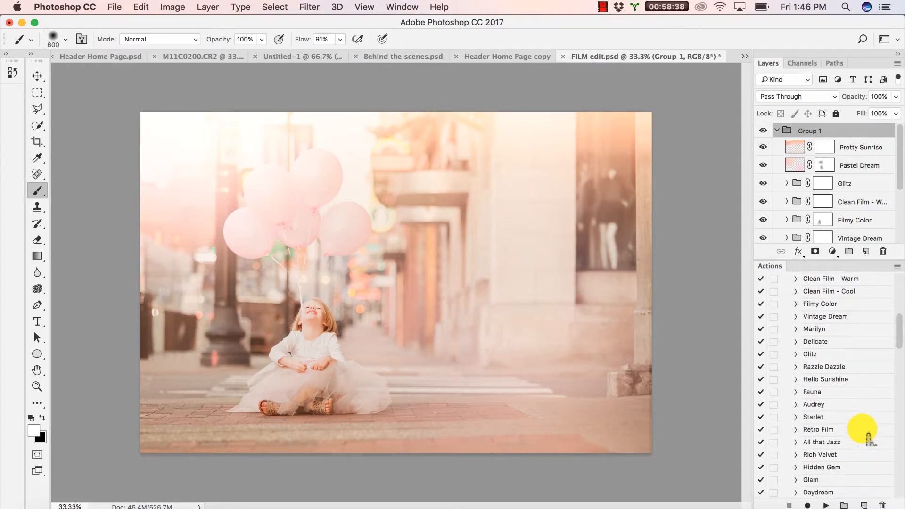
{"action": "scroll", "coordinate": [867, 431], "scroll_direction": "up", "scroll_amount": 2}
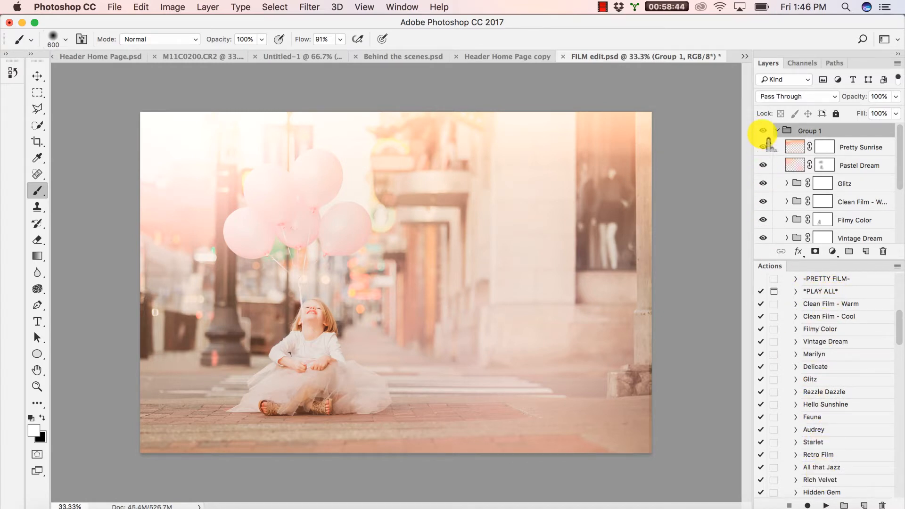
{"action": "scroll", "coordinate": [833, 343], "scroll_direction": "down", "scroll_amount": 5}
{"action": "scroll", "coordinate": [844, 353], "scroll_direction": "down", "scroll_amount": 5}
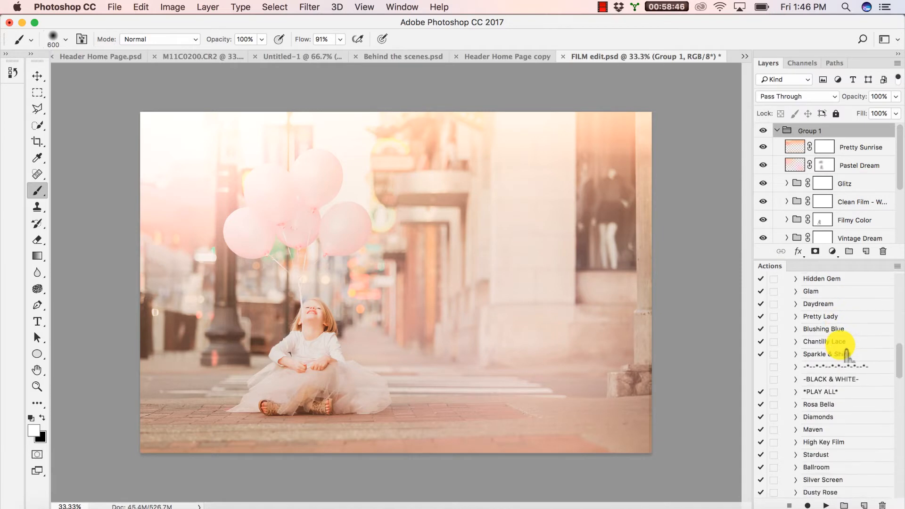
{"action": "scroll", "coordinate": [846, 353], "scroll_direction": "down", "scroll_amount": 3}
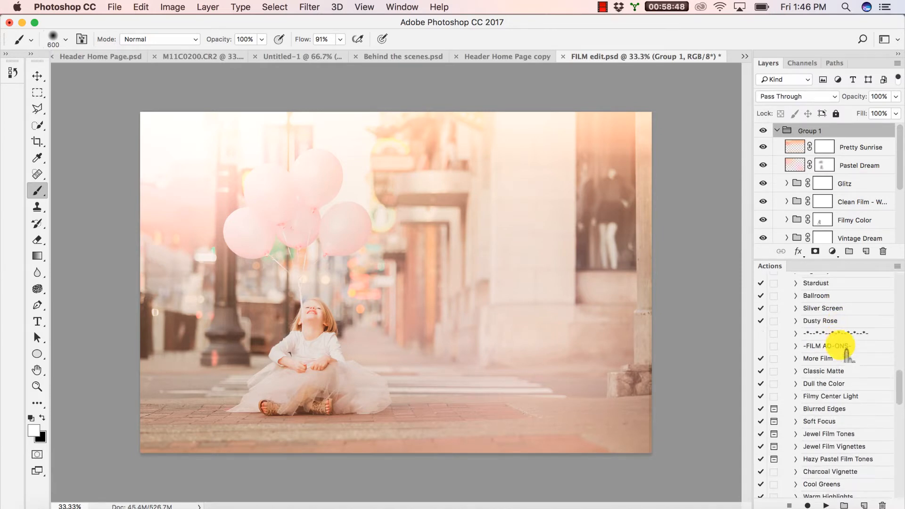
{"action": "scroll", "coordinate": [847, 353], "scroll_direction": "down", "scroll_amount": 2}
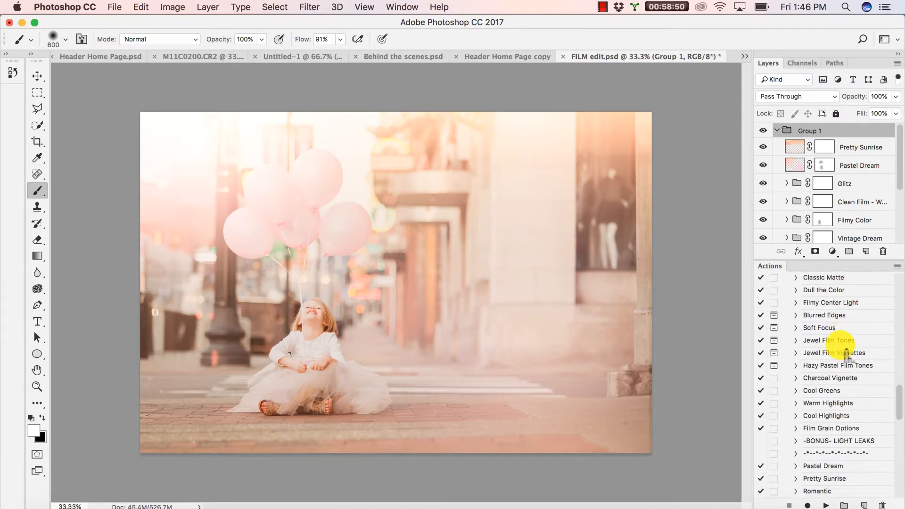
{"action": "scroll", "coordinate": [846, 354], "scroll_direction": "down", "scroll_amount": 4}
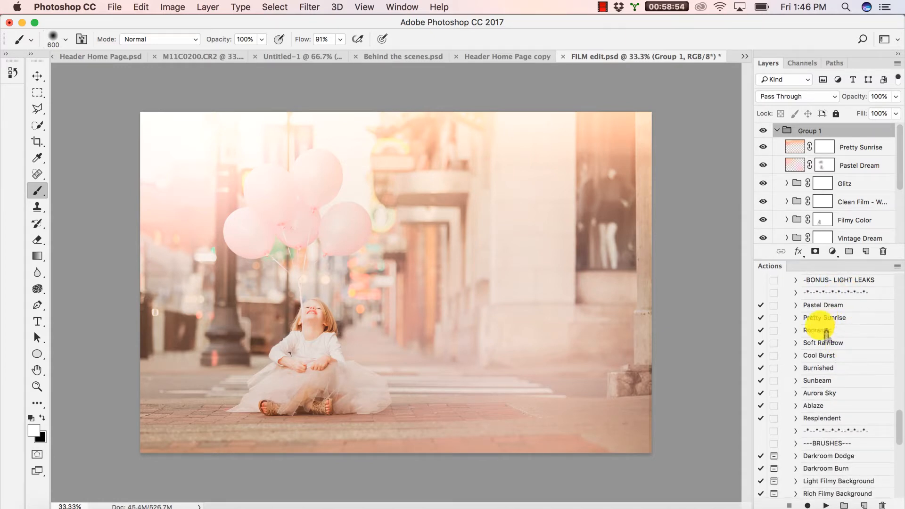
{"action": "scroll", "coordinate": [833, 406], "scroll_direction": "down", "scroll_amount": 3}
{"action": "scroll", "coordinate": [837, 411], "scroll_direction": "down", "scroll_amount": 3}
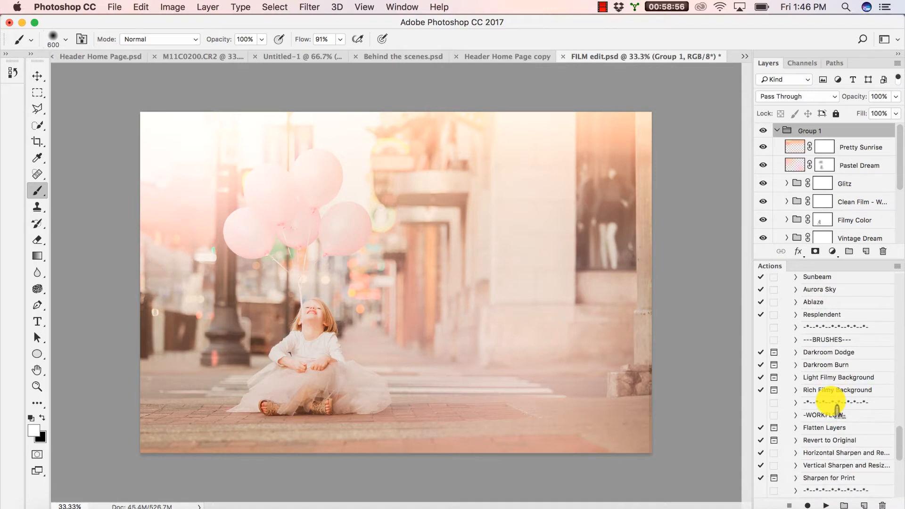
{"action": "scroll", "coordinate": [841, 398], "scroll_direction": "down", "scroll_amount": 1}
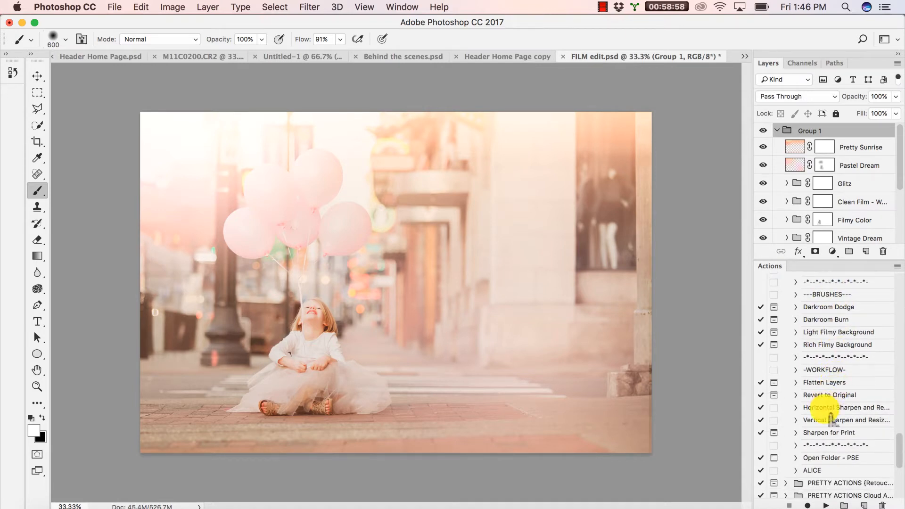
{"action": "scroll", "coordinate": [838, 405], "scroll_direction": "up", "scroll_amount": 10}
{"action": "scroll", "coordinate": [838, 404], "scroll_direction": "up", "scroll_amount": 4}
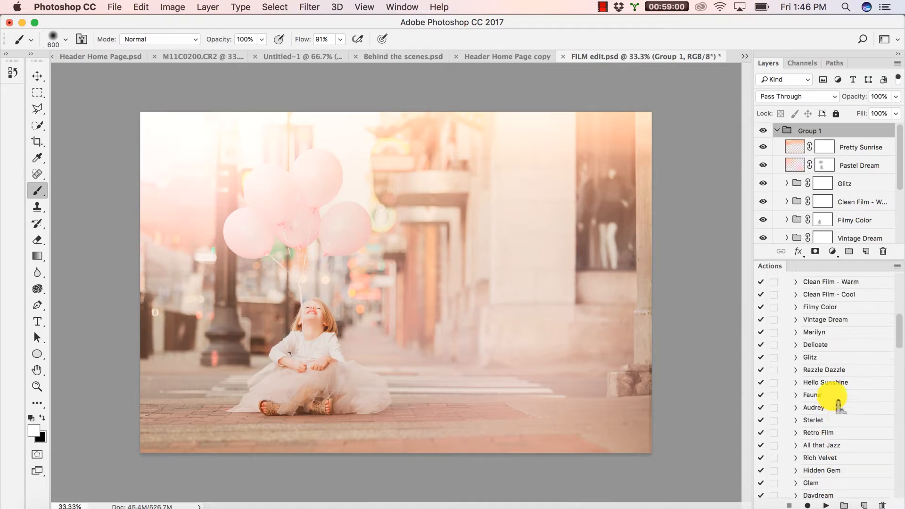
{"action": "scroll", "coordinate": [837, 406], "scroll_direction": "up", "scroll_amount": 6}
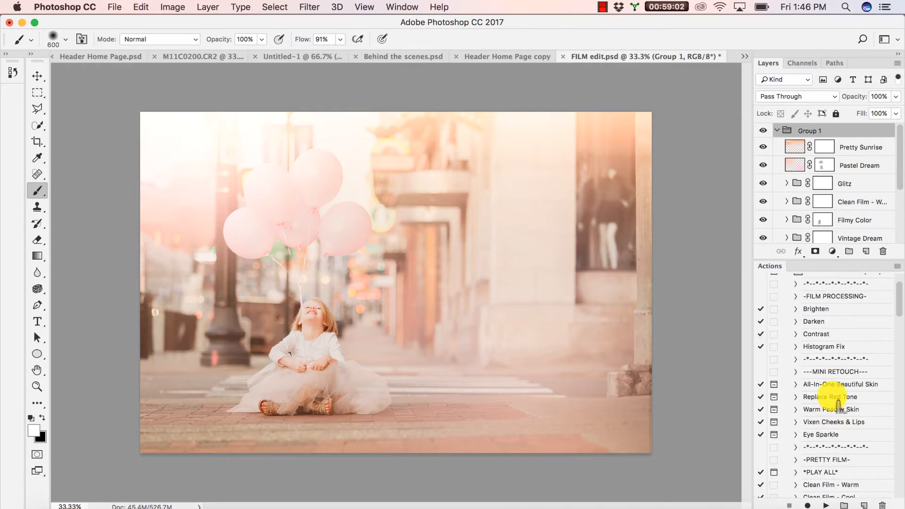
{"action": "scroll", "coordinate": [838, 404], "scroll_direction": "down", "scroll_amount": 1}
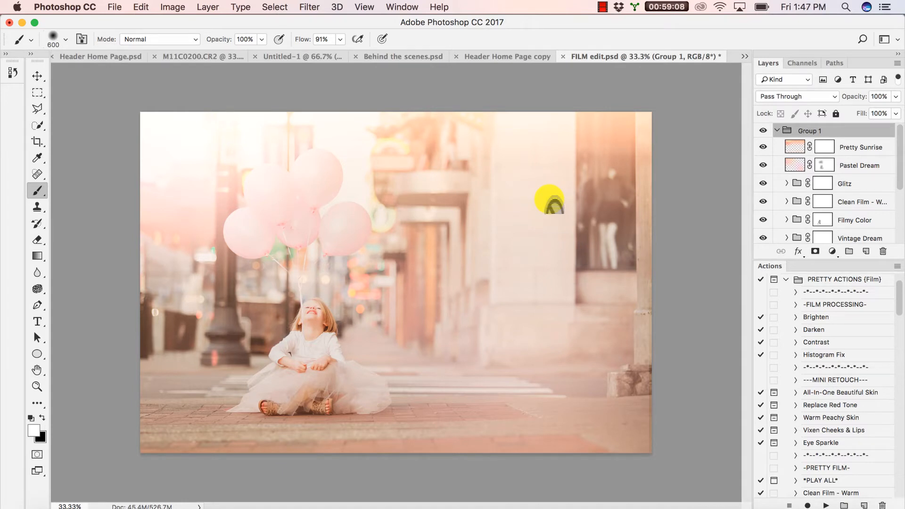
Examine the layers inside Group 1 and compare the photo with and without the group's edits.
{"action": "left_click", "coordinate": [776, 130]}
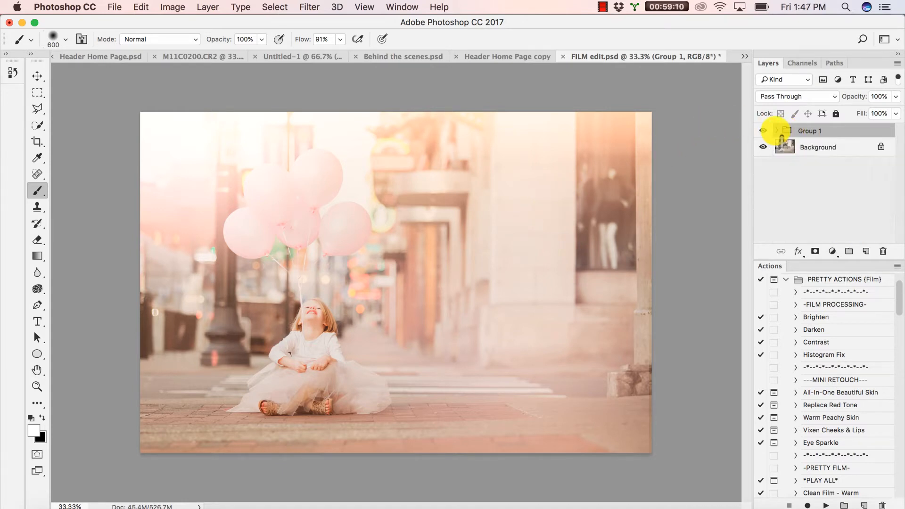
{"action": "left_click", "coordinate": [776, 130]}
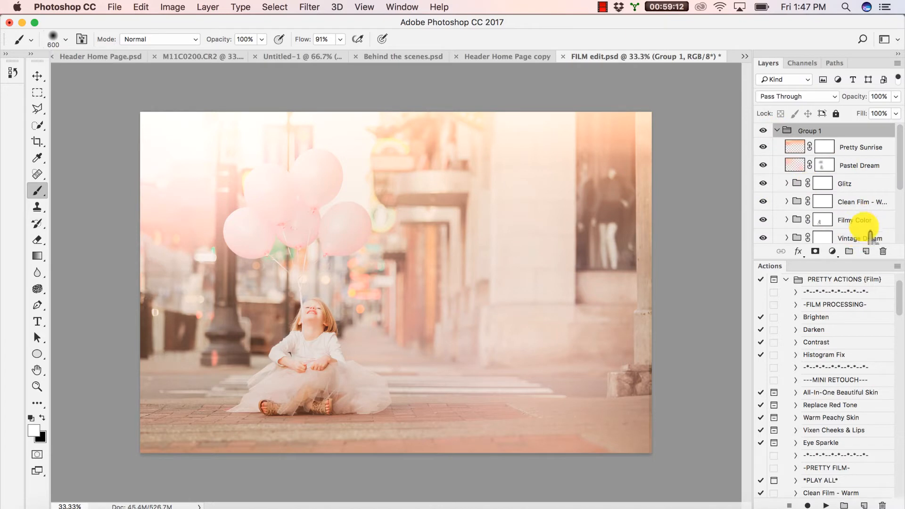
{"action": "left_click", "coordinate": [776, 130]}
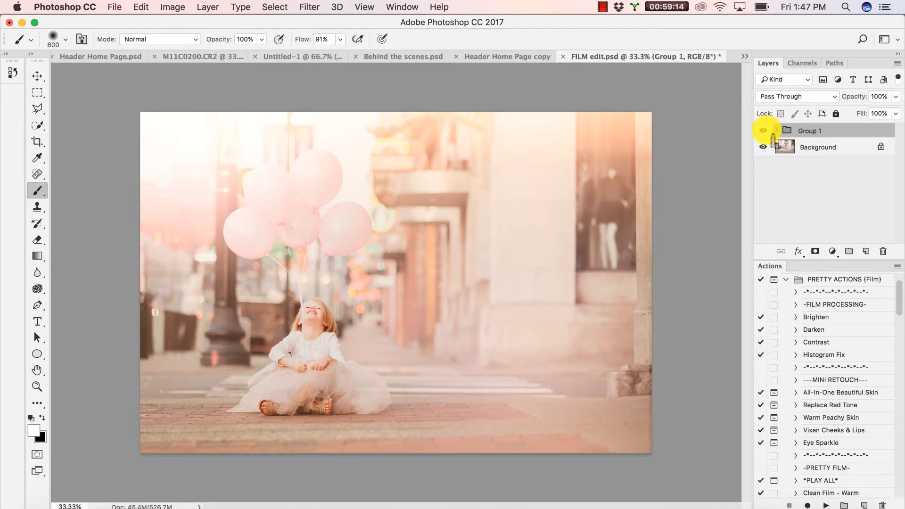
{"action": "left_click", "coordinate": [763, 131]}
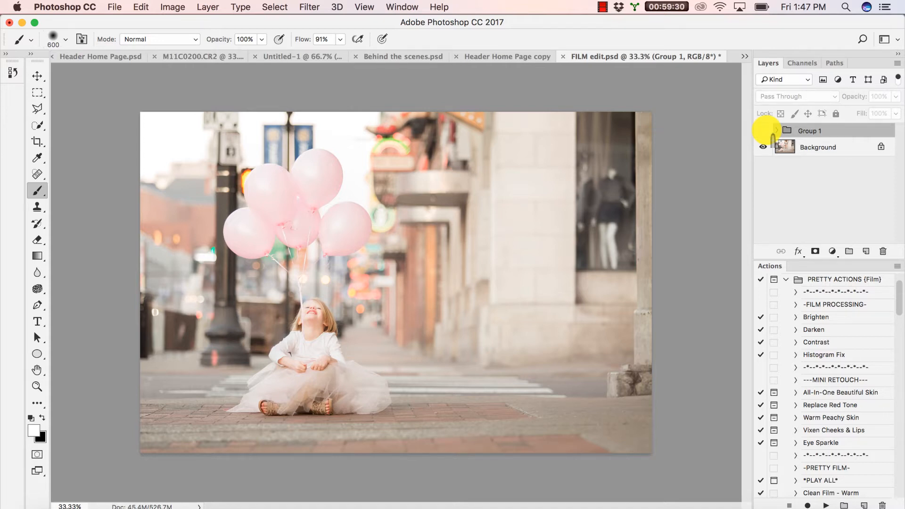
{"action": "left_click", "coordinate": [763, 130]}
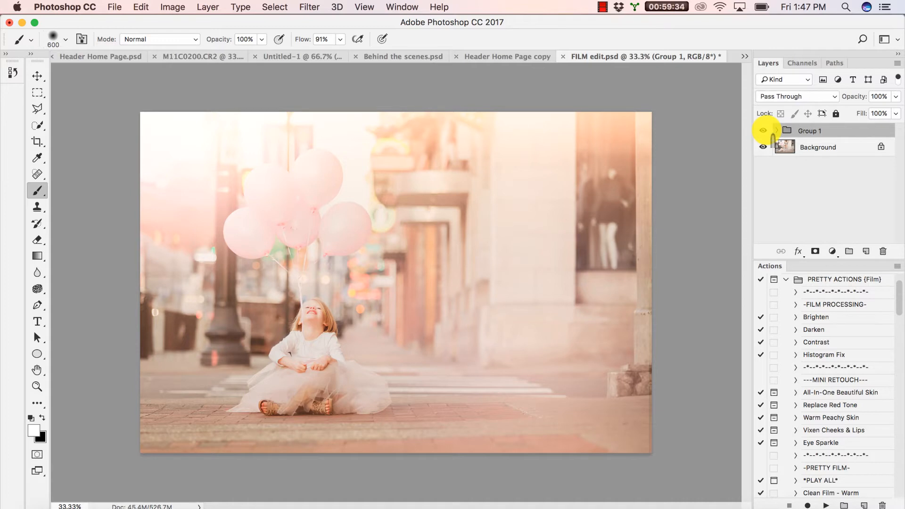
Delete Group 1 with all its edit layers, keeping only the Background layer.
{"action": "left_click", "coordinate": [774, 131]}
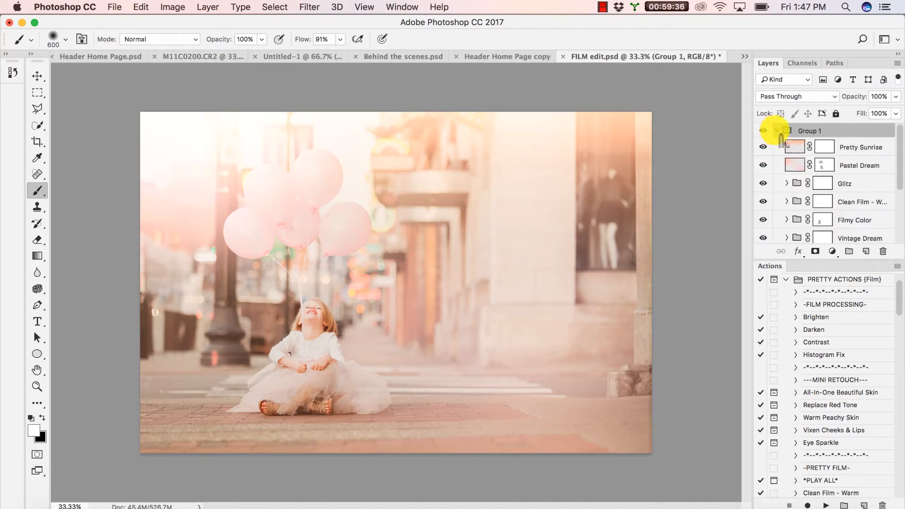
{"action": "left_click", "coordinate": [776, 131]}
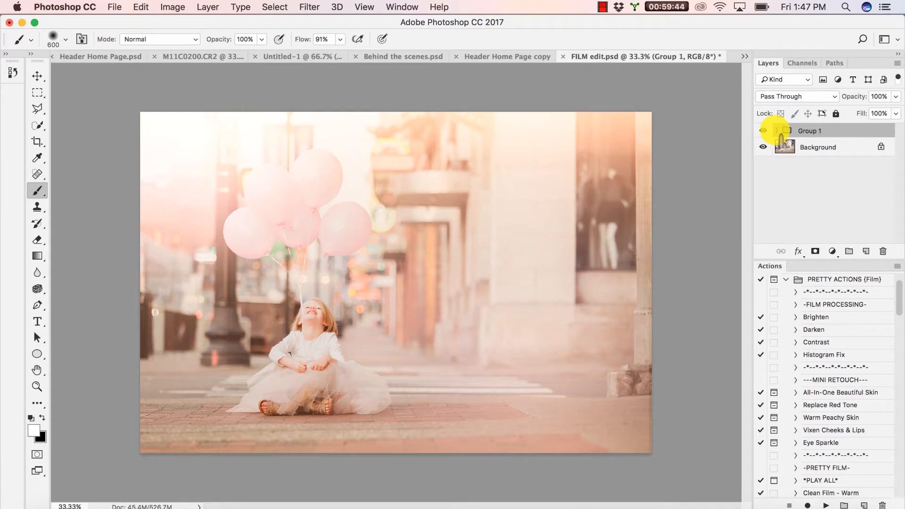
{"action": "left_click_drag", "start_coordinate": [780, 136], "coordinate": [884, 251]}
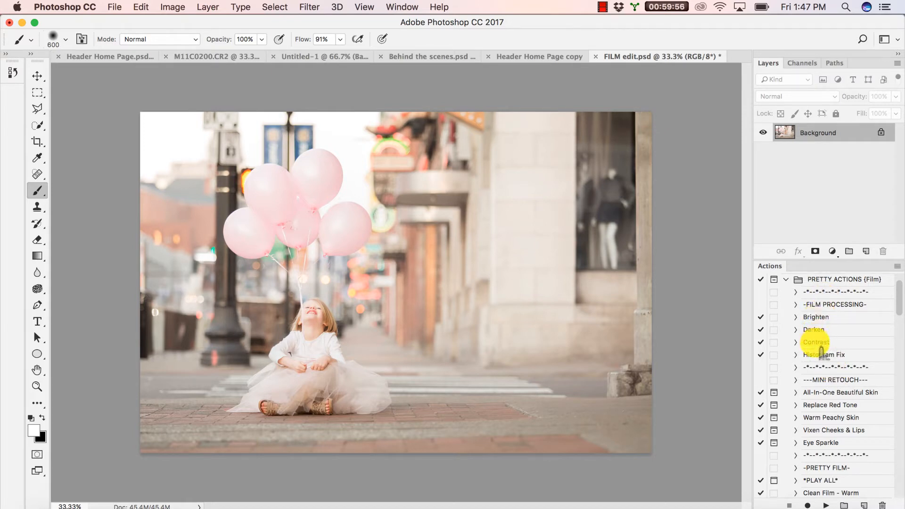
Run the Darken action on the photo and set the Darken group's opacity to 72%.
{"action": "left_click", "coordinate": [810, 329]}
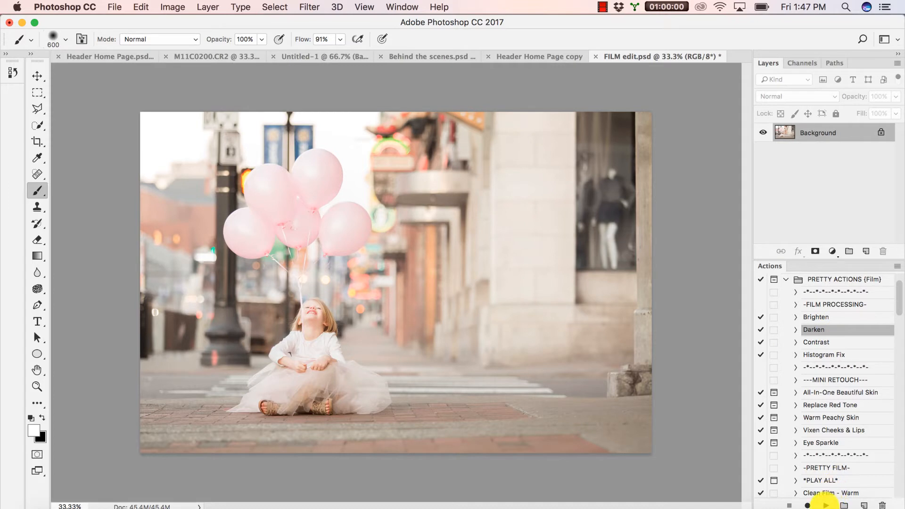
{"action": "left_click", "coordinate": [825, 505]}
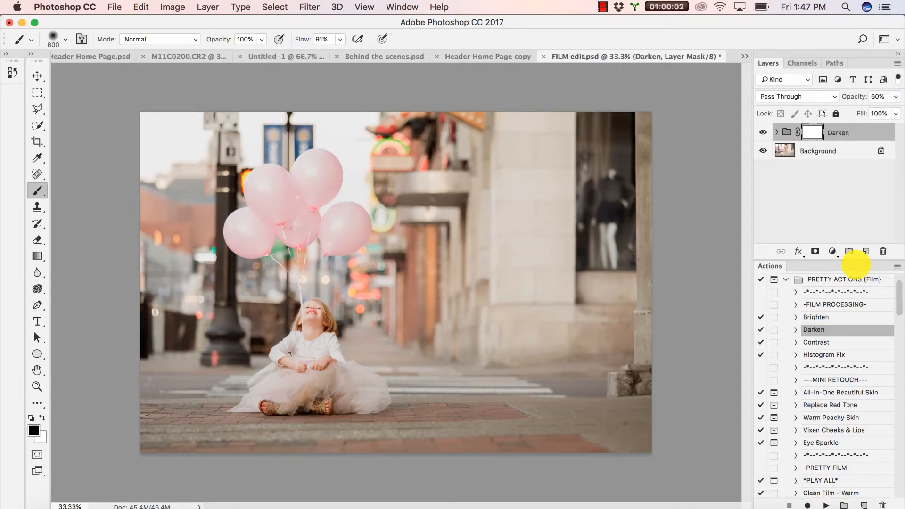
{"action": "left_click", "coordinate": [895, 96]}
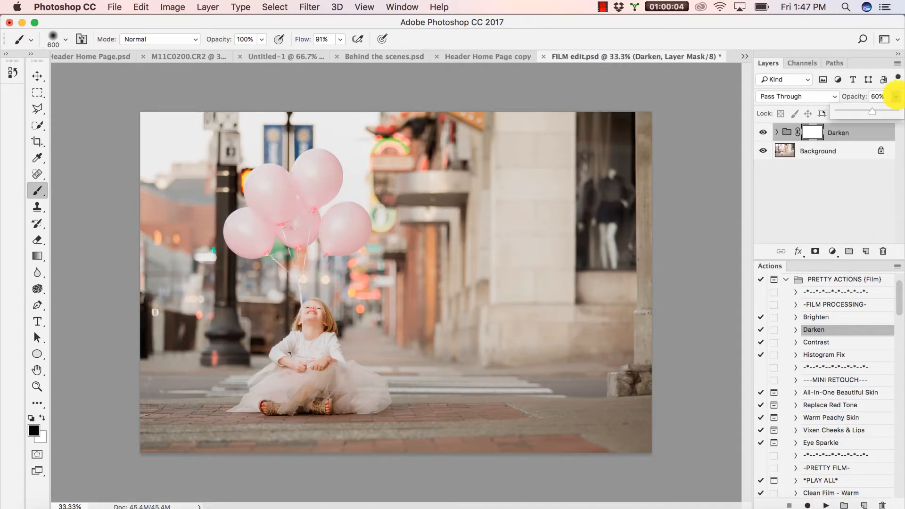
{"action": "mouse_move", "coordinate": [865, 113]}
{"action": "left_mouse_down"}
{"action": "mouse_move", "coordinate": [842, 115]}
{"action": "mouse_move", "coordinate": [875, 119]}
{"action": "left_mouse_up"}
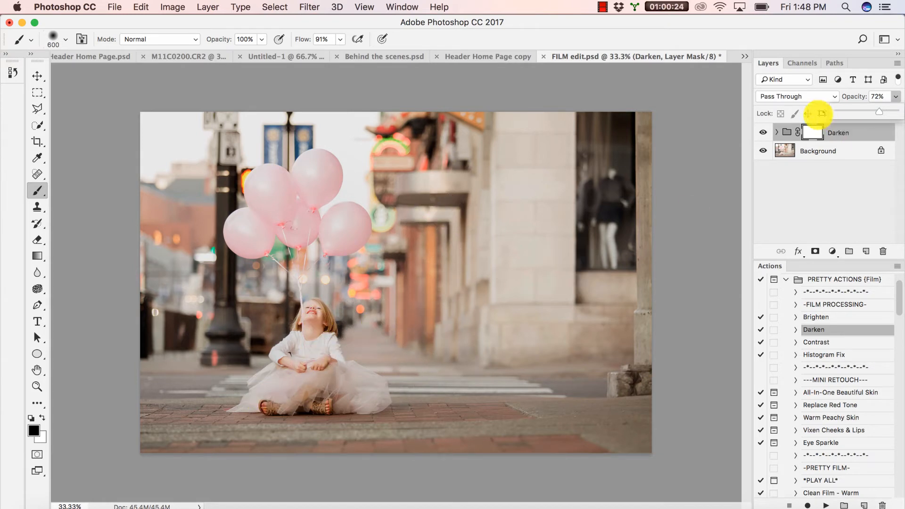
{"action": "left_click", "coordinate": [255, 263]}
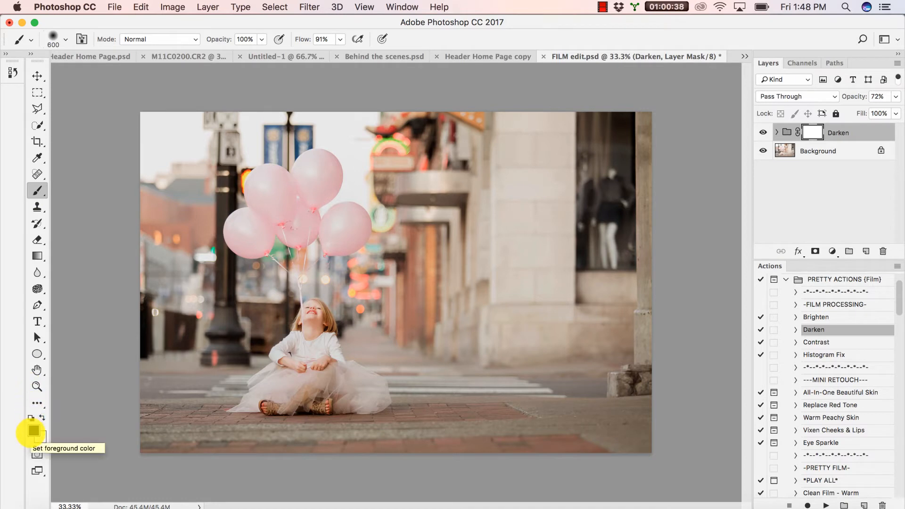
Paint black on the Darken mask over the girl and balloons with a size 500 brush at 36% opacity, and enlarge the brush to 700.
{"action": "left_click", "coordinate": [261, 39]}
{"action": "left_click_drag", "start_coordinate": [264, 53], "coordinate": [224, 53]}
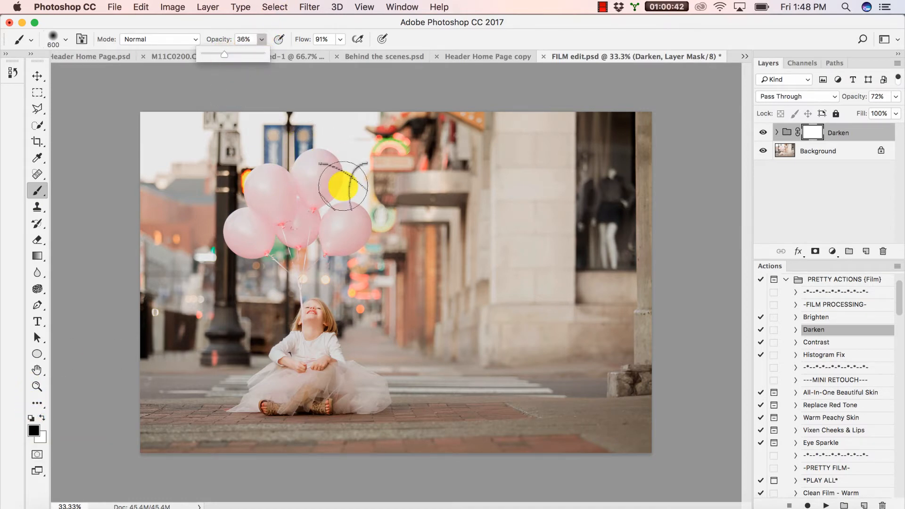
{"action": "key", "text": "bracketright"}
{"action": "key", "text": "bracketright"}
{"action": "key", "text": "bracketright"}
{"action": "key", "text": "bracketright"}
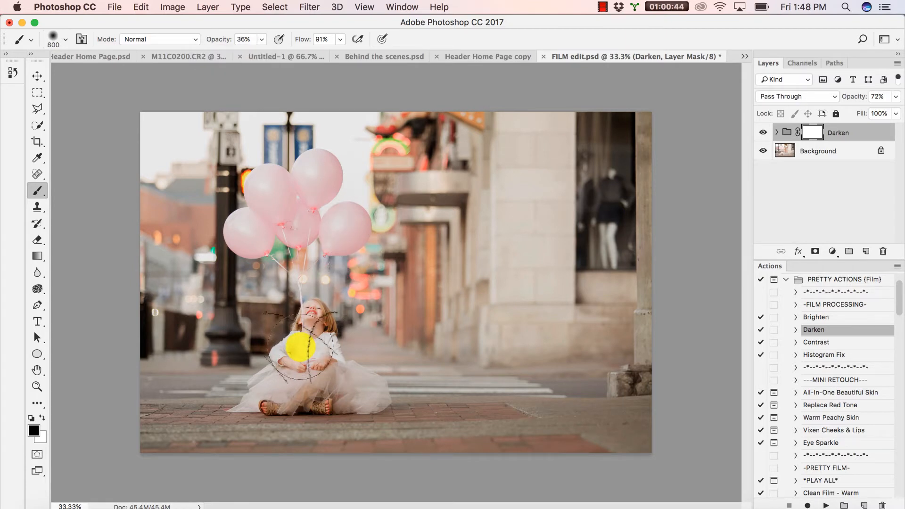
{"action": "key", "text": "bracketleft"}
{"action": "key", "text": "bracketleft"}
{"action": "key", "text": "bracketleft"}
{"action": "key", "text": "bracketleft"}
{"action": "key", "text": "bracketleft"}
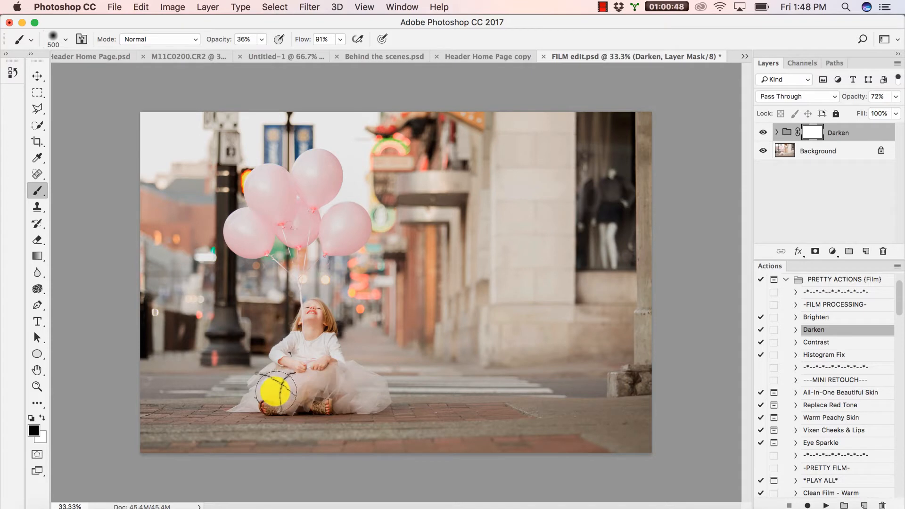
{"action": "left_click_drag", "start_coordinate": [319, 358], "coordinate": [314, 321]}
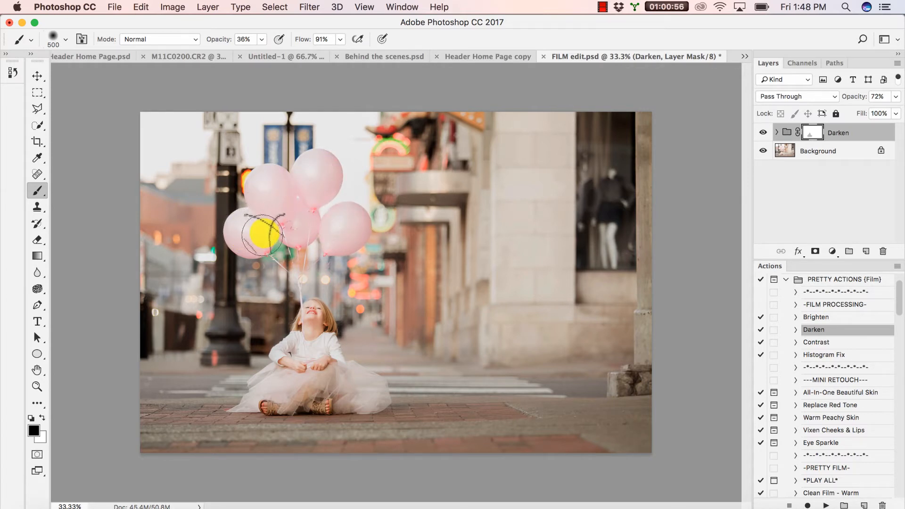
{"action": "left_click_drag", "start_coordinate": [312, 180], "coordinate": [313, 189]}
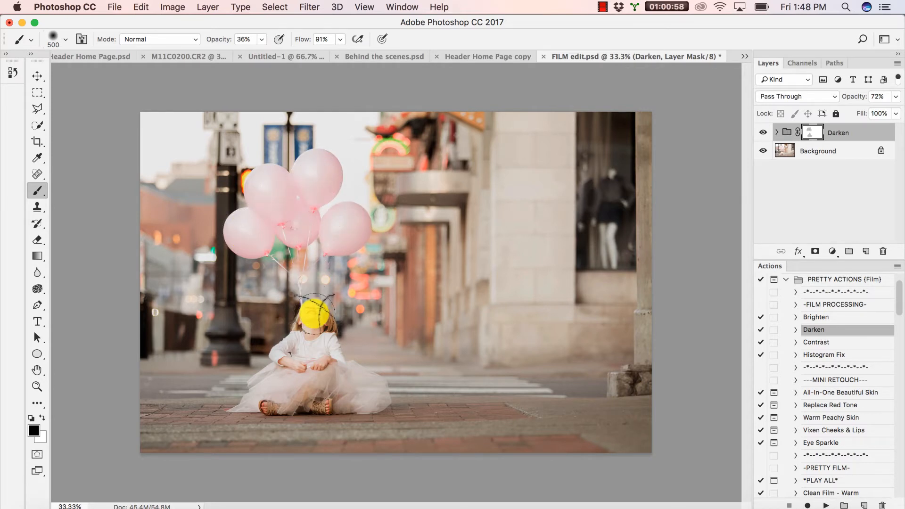
{"action": "key", "text": "bracketright"}
{"action": "key", "text": "bracketright"}
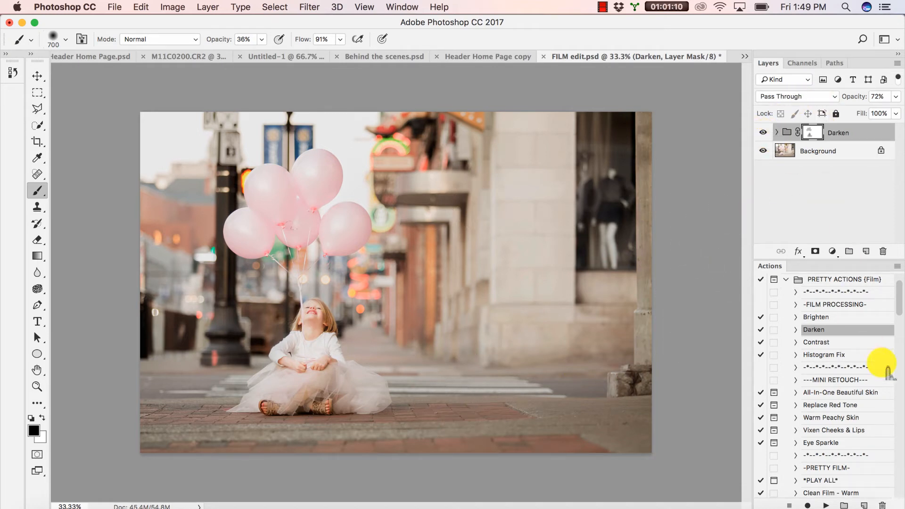
Run the Sparkle & Shine action on the photo and set the Sparkle & Shine group's opacity to 8%.
{"action": "scroll", "coordinate": [843, 403], "scroll_direction": "down", "scroll_amount": 3}
{"action": "scroll", "coordinate": [851, 411], "scroll_direction": "down", "scroll_amount": 7}
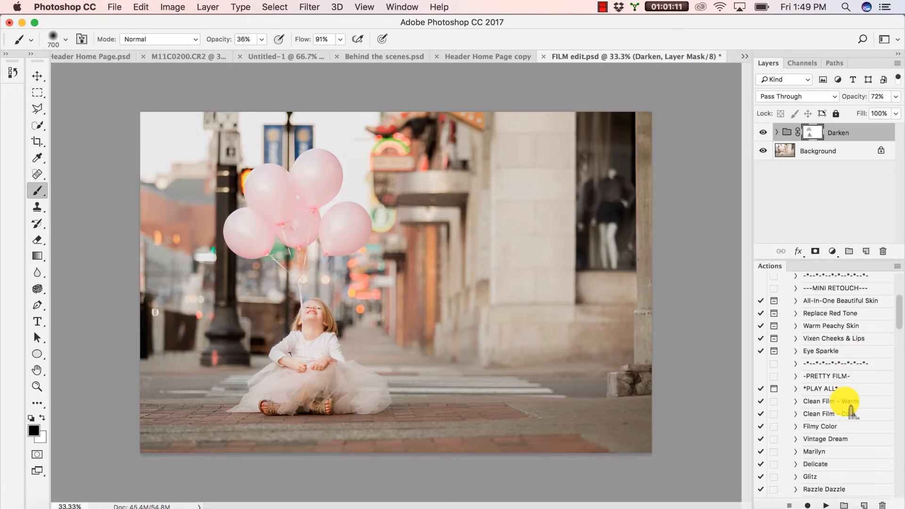
{"action": "scroll", "coordinate": [850, 411], "scroll_direction": "down", "scroll_amount": 5}
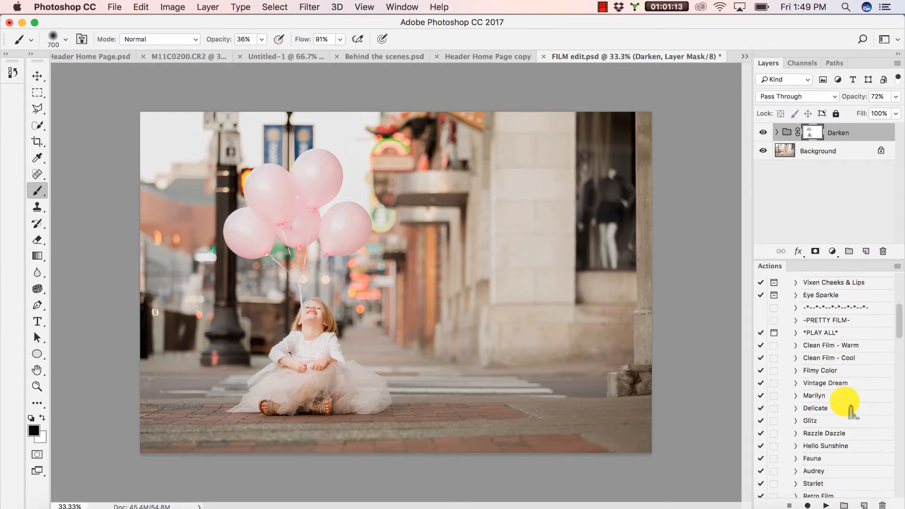
{"action": "scroll", "coordinate": [850, 411], "scroll_direction": "down", "scroll_amount": 15}
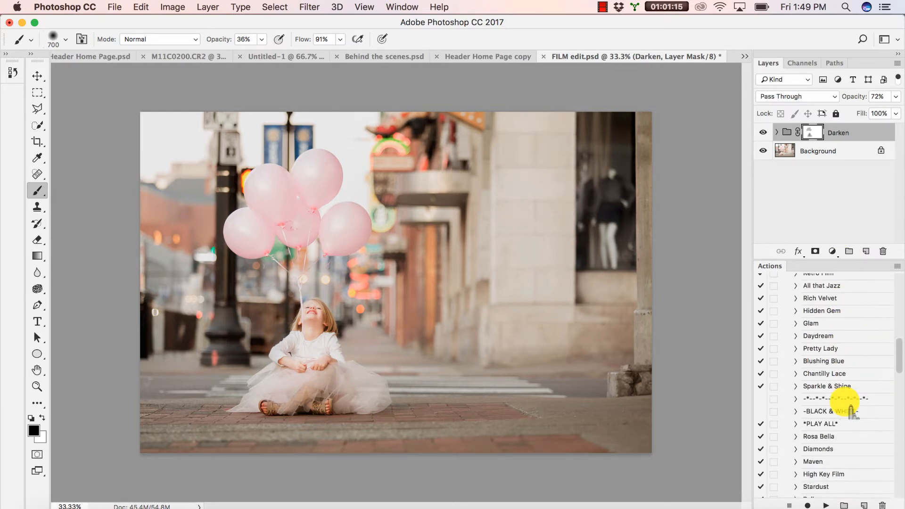
{"action": "left_click", "coordinate": [843, 386]}
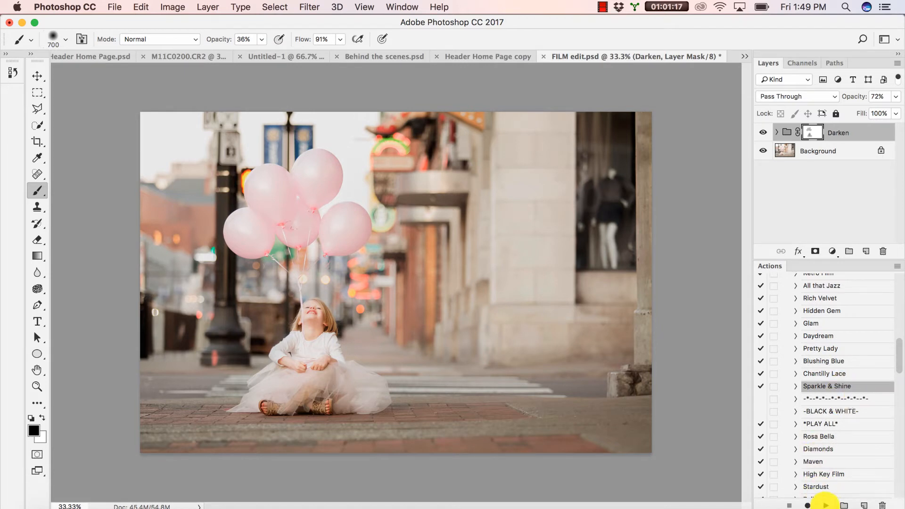
{"action": "left_click", "coordinate": [826, 504]}
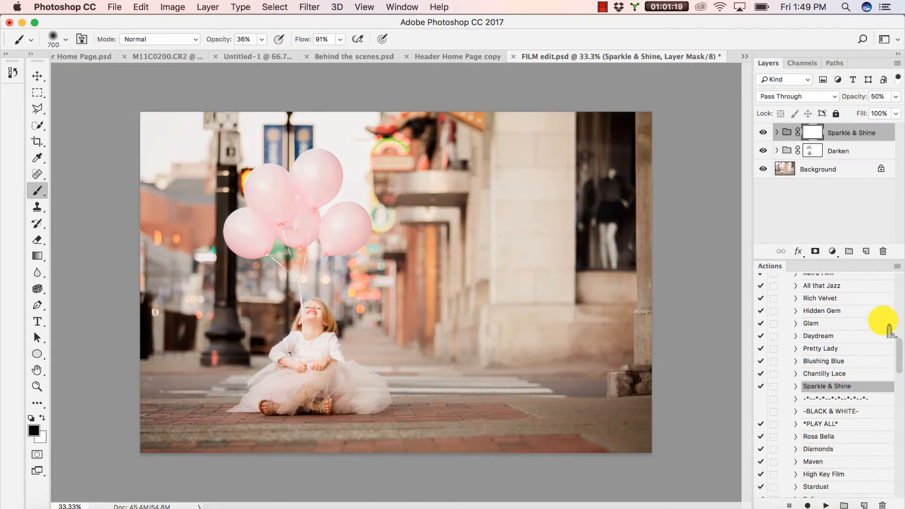
{"action": "left_click", "coordinate": [894, 96]}
{"action": "left_click_drag", "start_coordinate": [868, 105], "coordinate": [841, 113]}
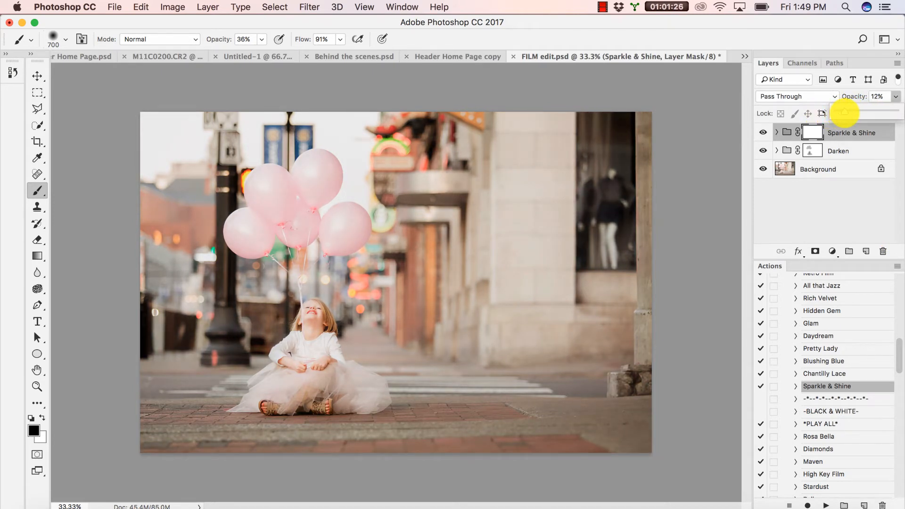
{"action": "left_click_drag", "start_coordinate": [843, 112], "coordinate": [842, 112]}
{"action": "left_click", "coordinate": [851, 140]}
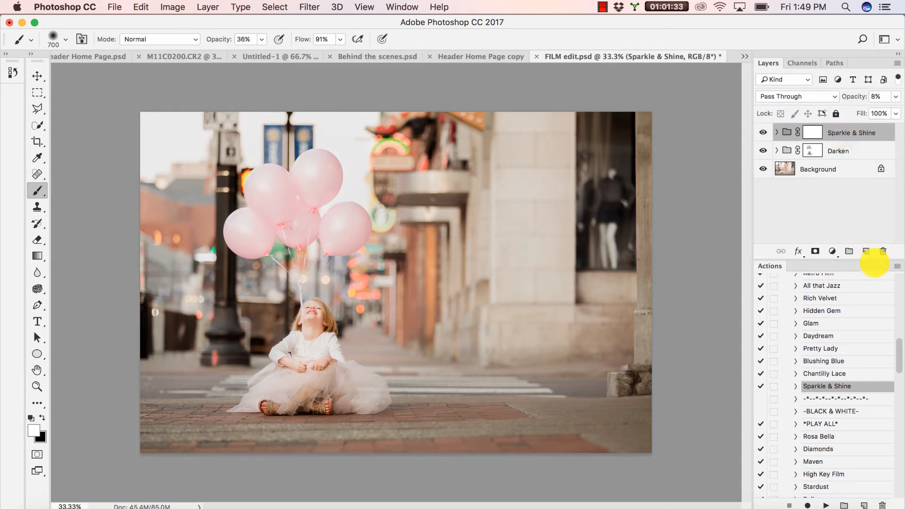
Run the Chantilly Lace action and set the Chantilly Lace group's opacity to 10%.
{"action": "left_click", "coordinate": [808, 374]}
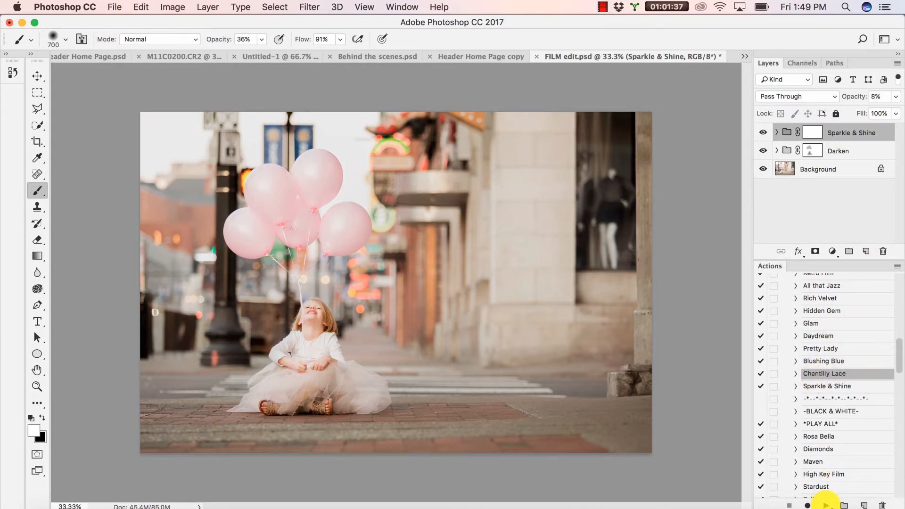
{"action": "left_click", "coordinate": [825, 504]}
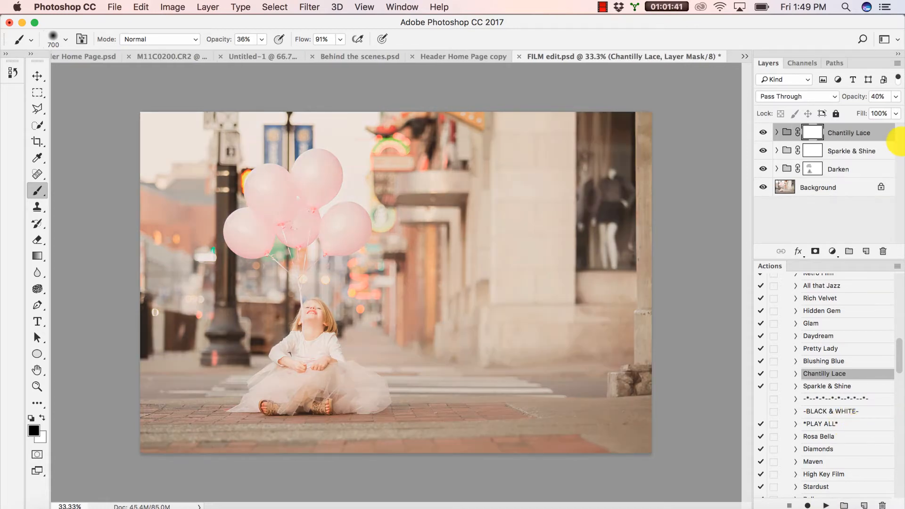
{"action": "left_click", "coordinate": [895, 96]}
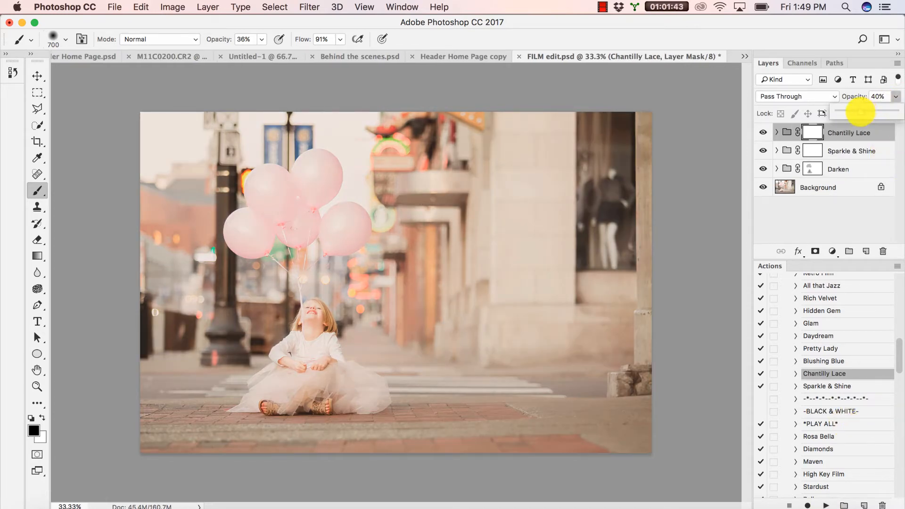
{"action": "left_click_drag", "start_coordinate": [859, 112], "coordinate": [834, 115]}
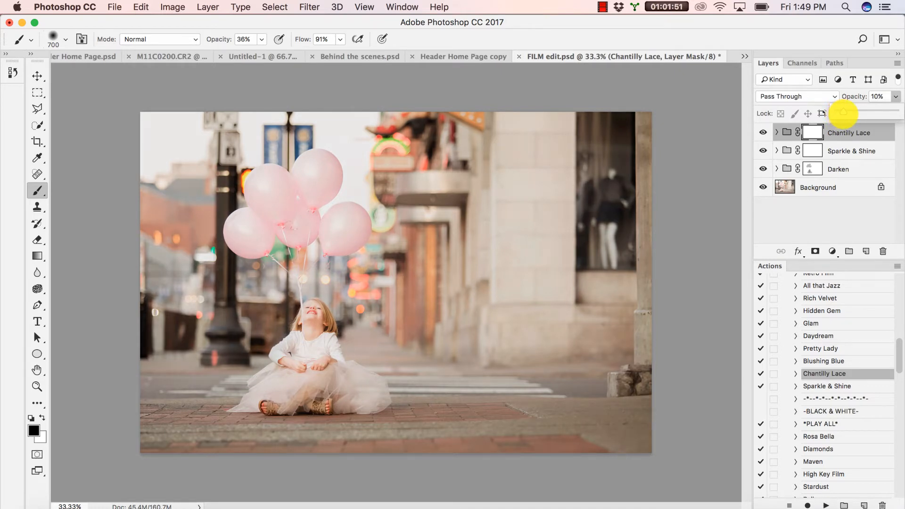
{"action": "left_click", "coordinate": [842, 135]}
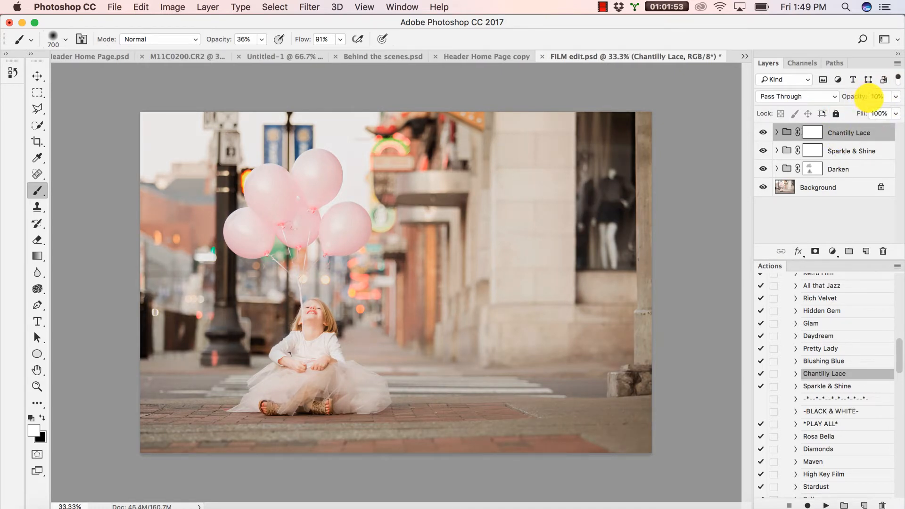
Paint black on the Chantilly Lace mask over the girl and balloons with a size 400 brush at 72% opacity.
{"action": "left_click", "coordinate": [811, 133]}
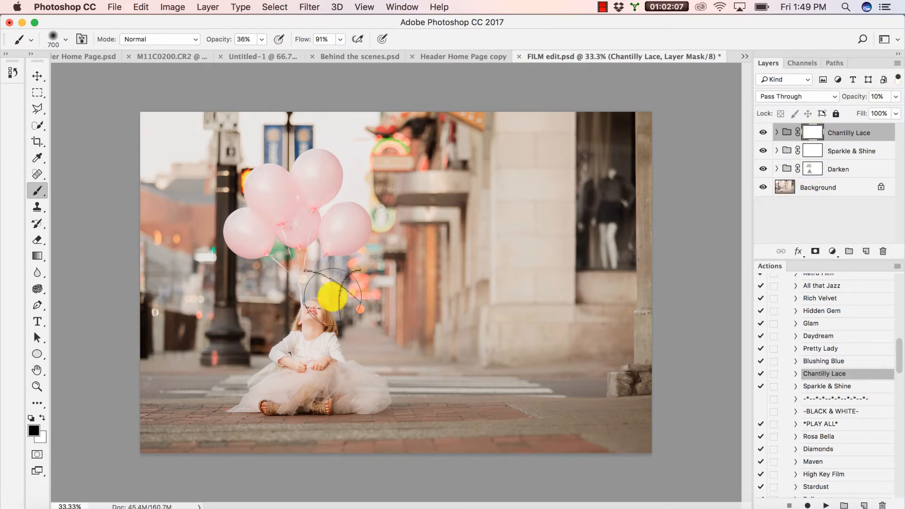
{"action": "key", "text": "bracketleft"}
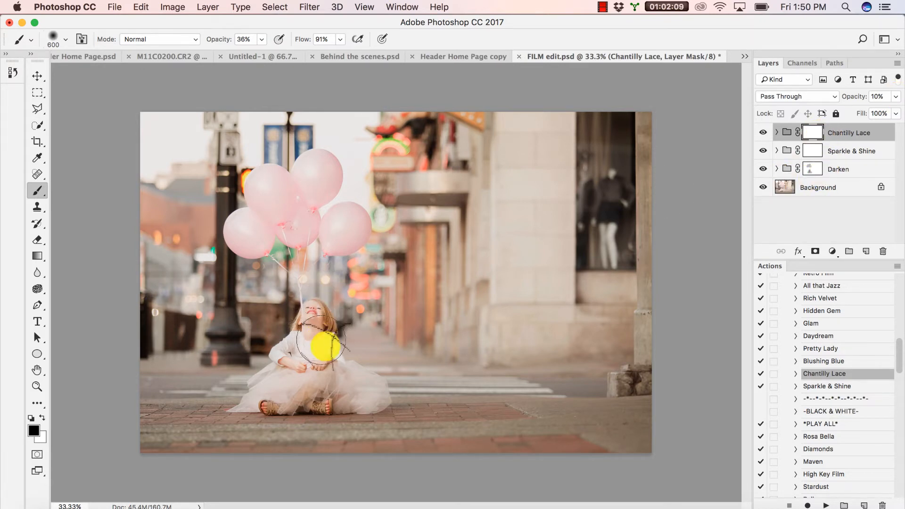
{"action": "left_click", "coordinate": [262, 40]}
{"action": "left_click_drag", "start_coordinate": [262, 39], "coordinate": [279, 44]}
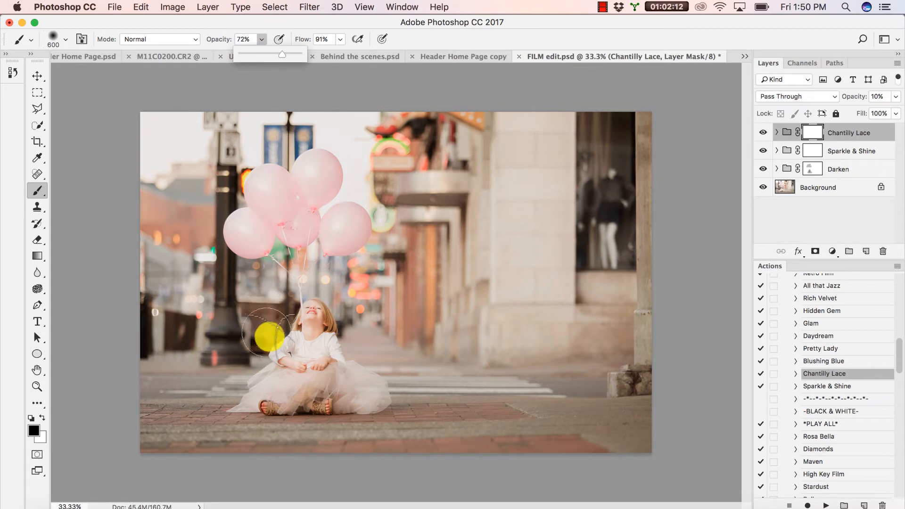
{"action": "left_click", "coordinate": [314, 328]}
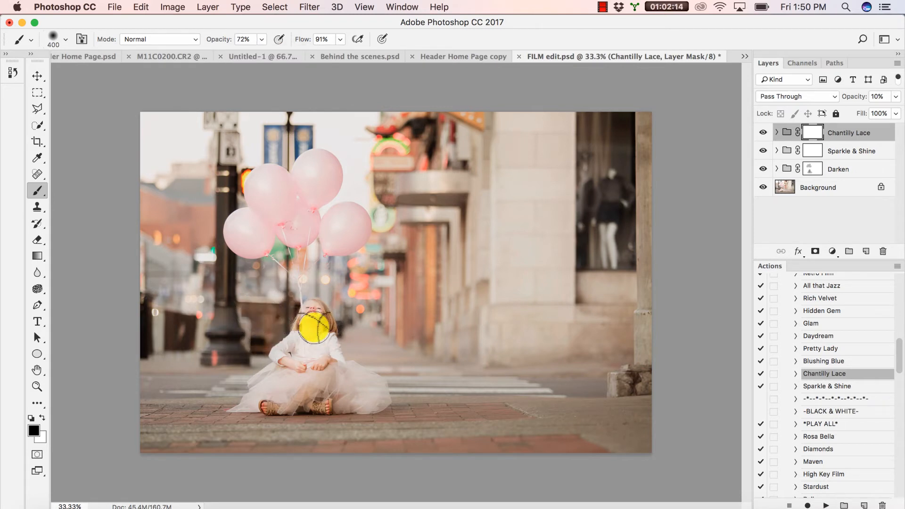
{"action": "key", "text": "bracketleft"}
{"action": "key", "text": "bracketleft"}
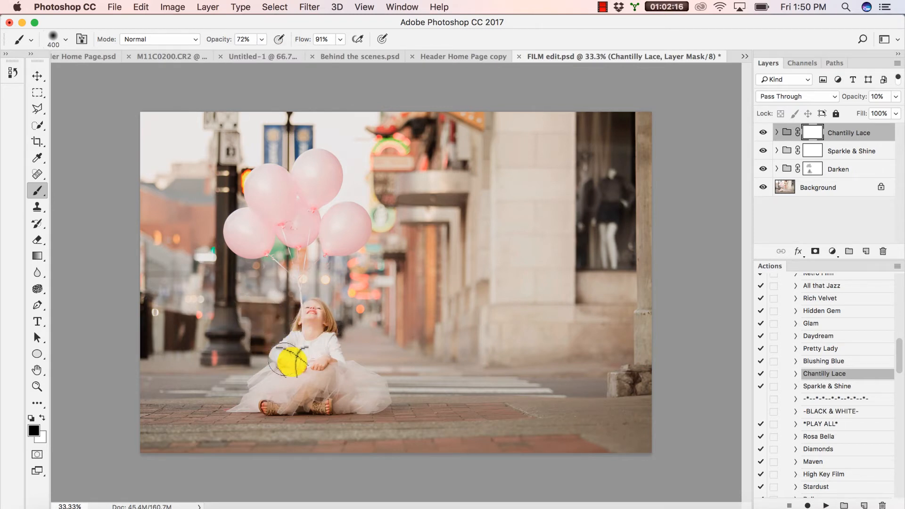
{"action": "mouse_move", "coordinate": [362, 397]}
{"action": "left_mouse_down"}
{"action": "mouse_move", "coordinate": [308, 363]}
{"action": "mouse_move", "coordinate": [307, 313]}
{"action": "left_mouse_up"}
{"action": "mouse_move", "coordinate": [334, 241]}
{"action": "left_mouse_down"}
{"action": "mouse_move", "coordinate": [357, 221]}
{"action": "mouse_move", "coordinate": [291, 220]}
{"action": "mouse_move", "coordinate": [314, 202]}
{"action": "mouse_move", "coordinate": [315, 170]}
{"action": "mouse_move", "coordinate": [303, 191]}
{"action": "mouse_move", "coordinate": [283, 193]}
{"action": "mouse_move", "coordinate": [265, 171]}
{"action": "mouse_move", "coordinate": [261, 196]}
{"action": "mouse_move", "coordinate": [283, 212]}
{"action": "mouse_move", "coordinate": [241, 227]}
{"action": "mouse_move", "coordinate": [269, 222]}
{"action": "mouse_move", "coordinate": [281, 201]}
{"action": "mouse_move", "coordinate": [295, 223]}
{"action": "mouse_move", "coordinate": [311, 177]}
{"action": "left_mouse_up"}
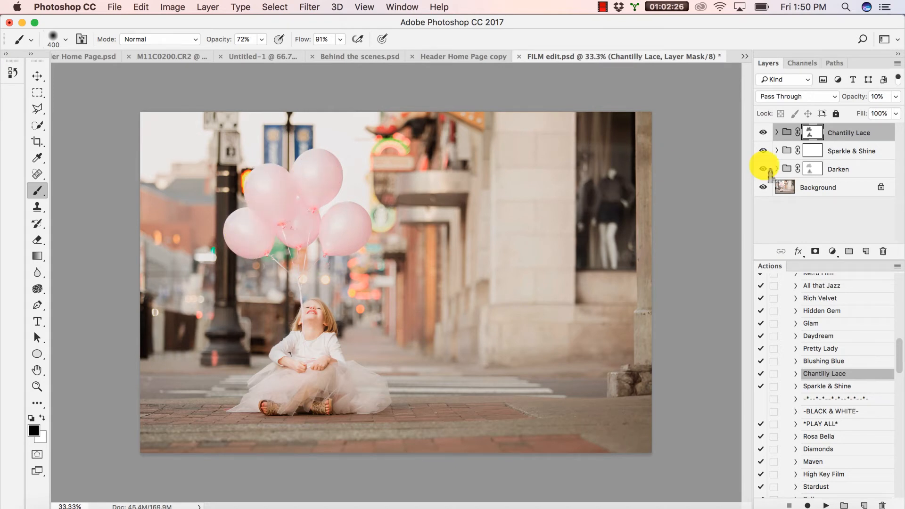
Compare the photo with and without the Chantilly Lace group, leaving the group visible.
{"action": "left_click", "coordinate": [763, 132]}
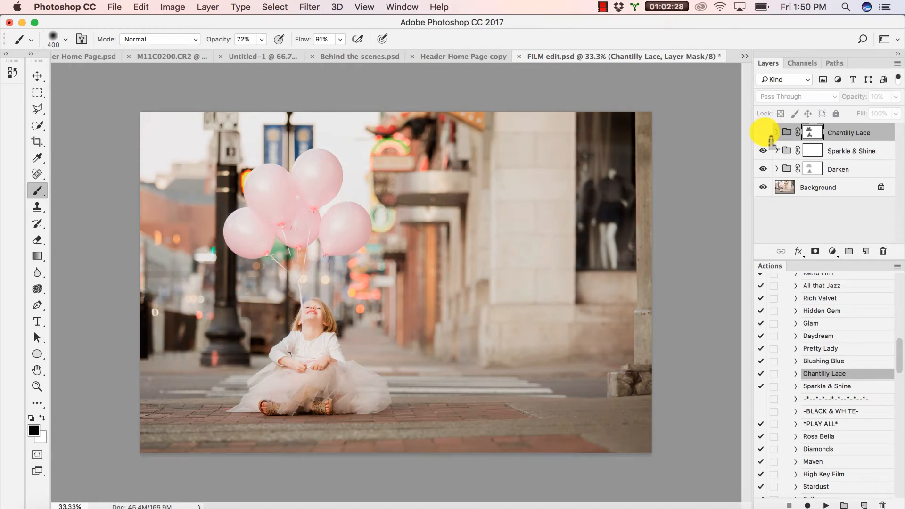
{"action": "left_click", "coordinate": [763, 132]}
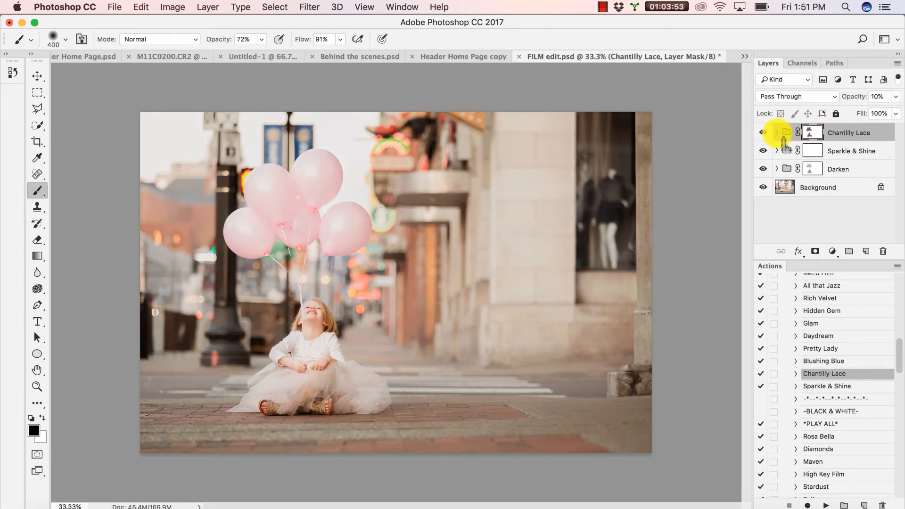
{"action": "left_click", "coordinate": [762, 133]}
{"action": "left_click", "coordinate": [763, 133]}
{"action": "left_click", "coordinate": [762, 132]}
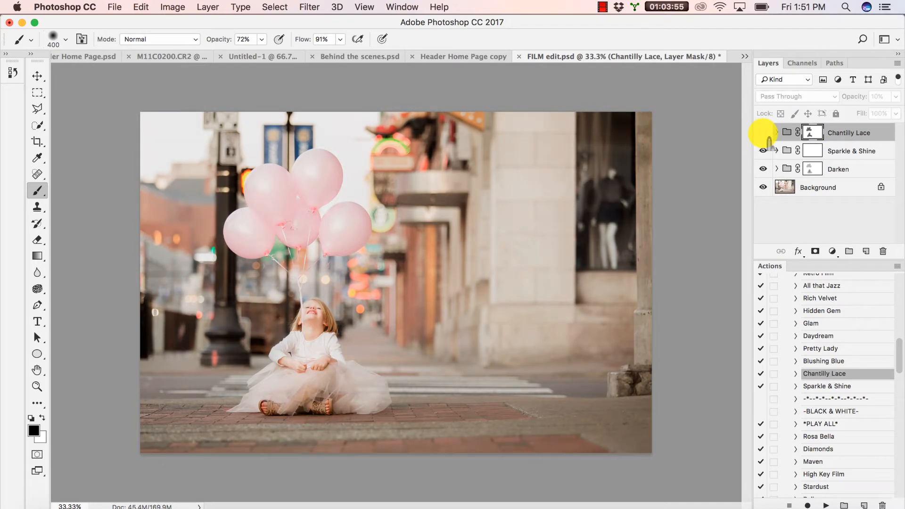
{"action": "left_click", "coordinate": [762, 133]}
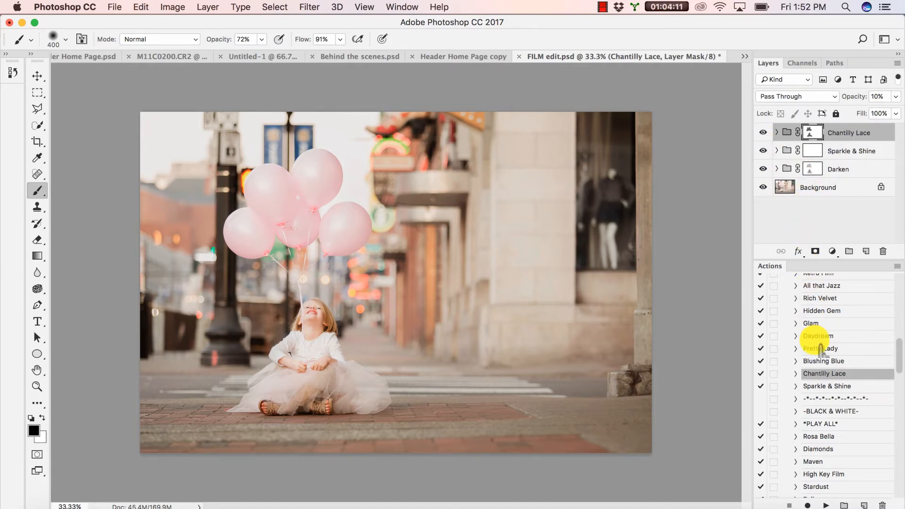
Run the Vintage Dream action and set the Vintage Dream group's opacity to 27%.
{"action": "scroll", "coordinate": [820, 350], "scroll_direction": "up", "scroll_amount": 7}
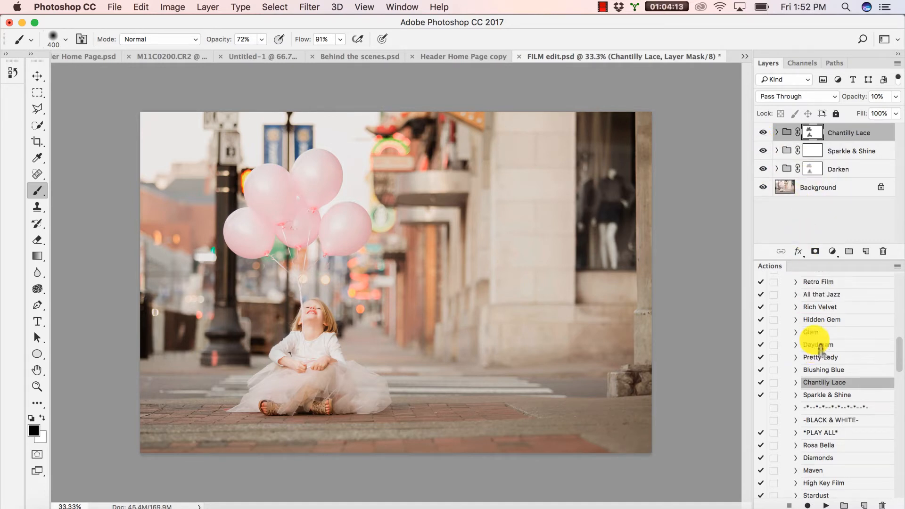
{"action": "scroll", "coordinate": [821, 349], "scroll_direction": "up", "scroll_amount": 2}
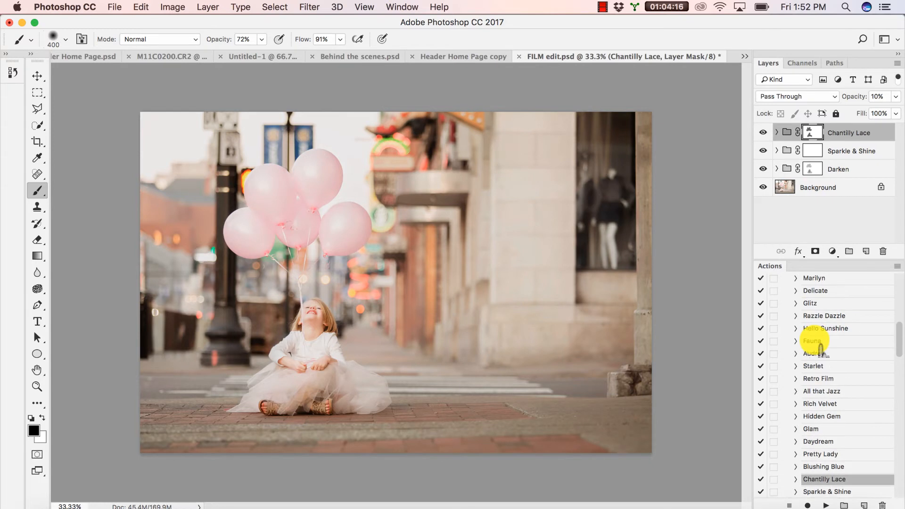
{"action": "scroll", "coordinate": [821, 416], "scroll_direction": "up", "scroll_amount": 3}
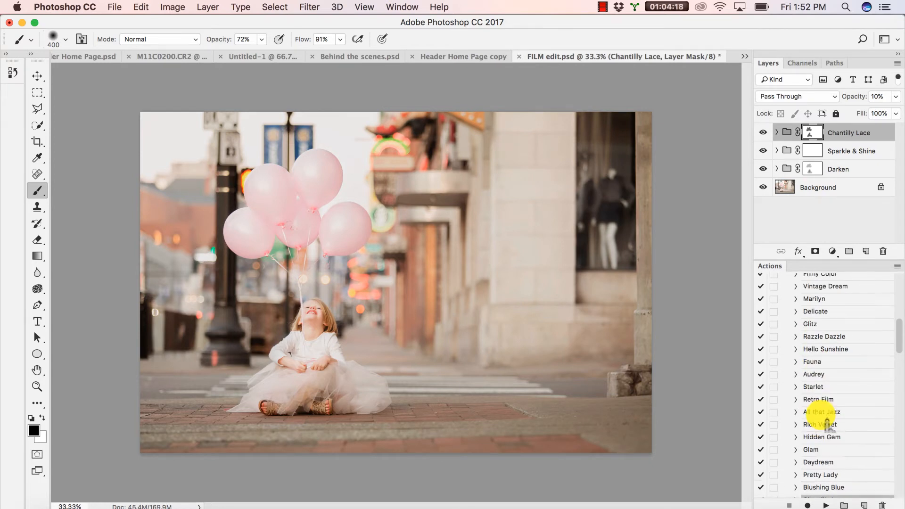
{"action": "left_click", "coordinate": [840, 296]}
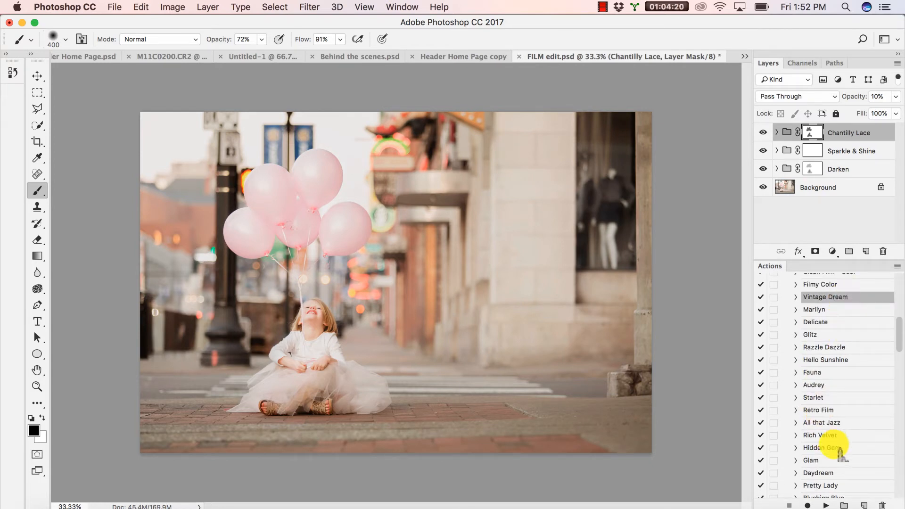
{"action": "left_click", "coordinate": [825, 505]}
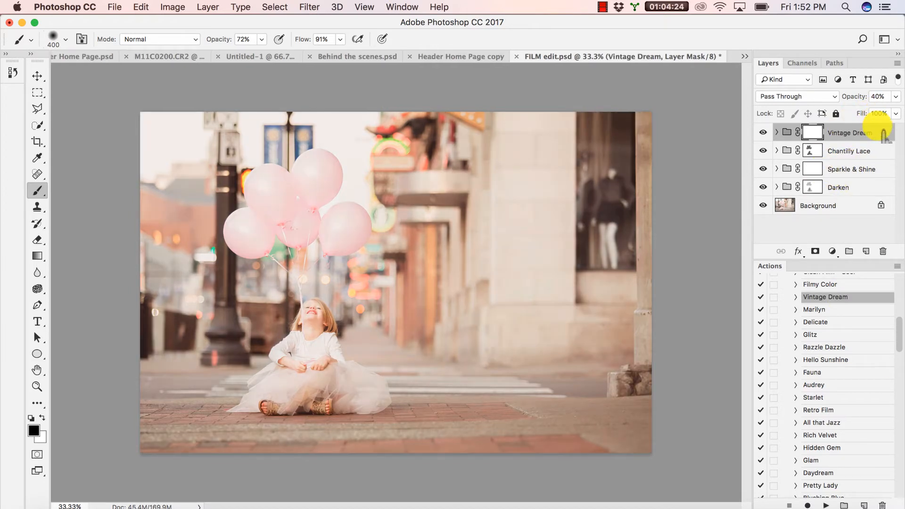
{"action": "left_click", "coordinate": [895, 97]}
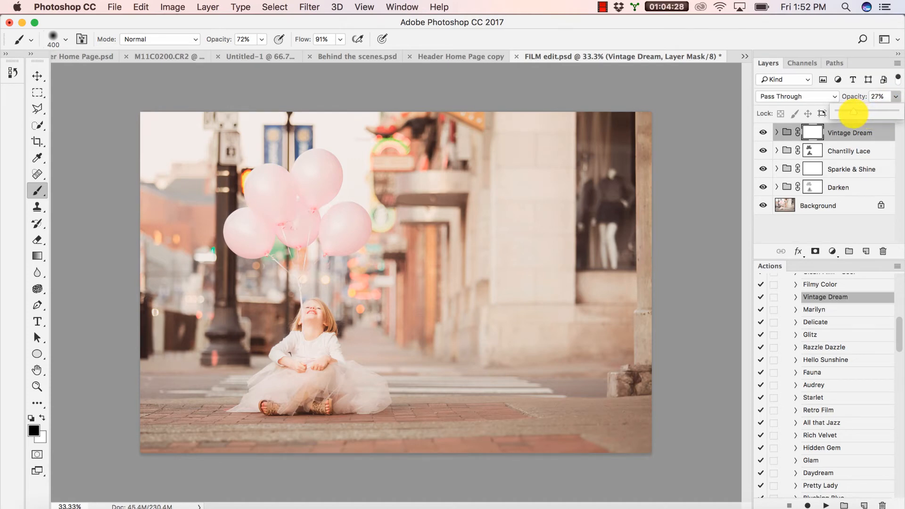
{"action": "left_click_drag", "start_coordinate": [852, 112], "coordinate": [853, 117]}
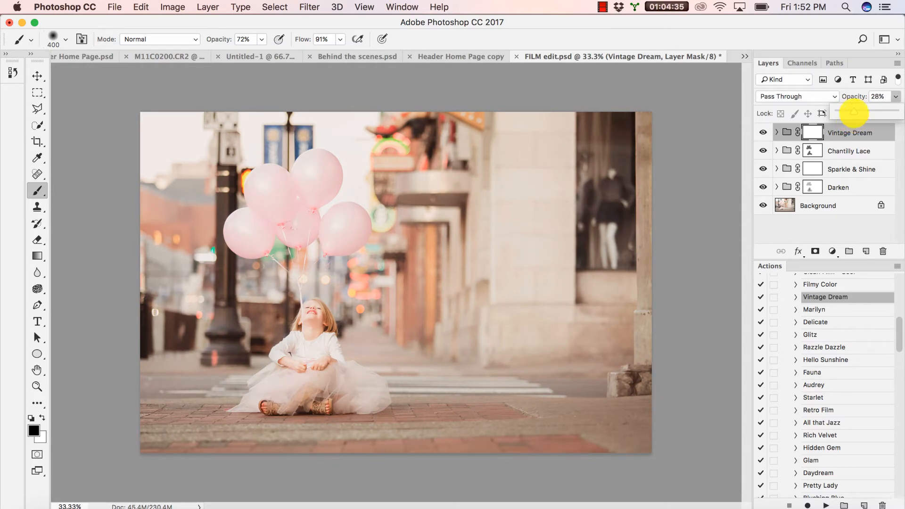
{"action": "left_click", "coordinate": [852, 135]}
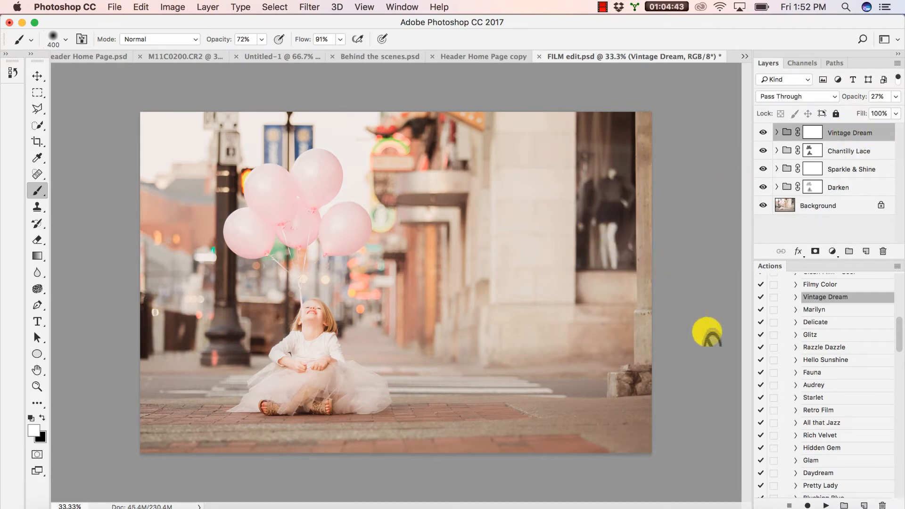
Run the Filmy Color action and set the Filmy Color group's opacity to 16%.
{"action": "scroll", "coordinate": [804, 367], "scroll_direction": "up", "scroll_amount": 1}
{"action": "left_click", "coordinate": [814, 294]}
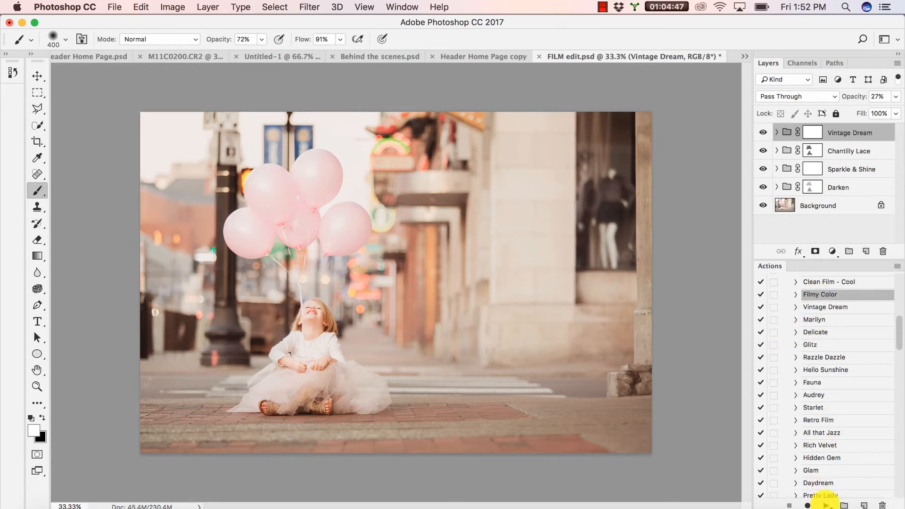
{"action": "left_click", "coordinate": [824, 504]}
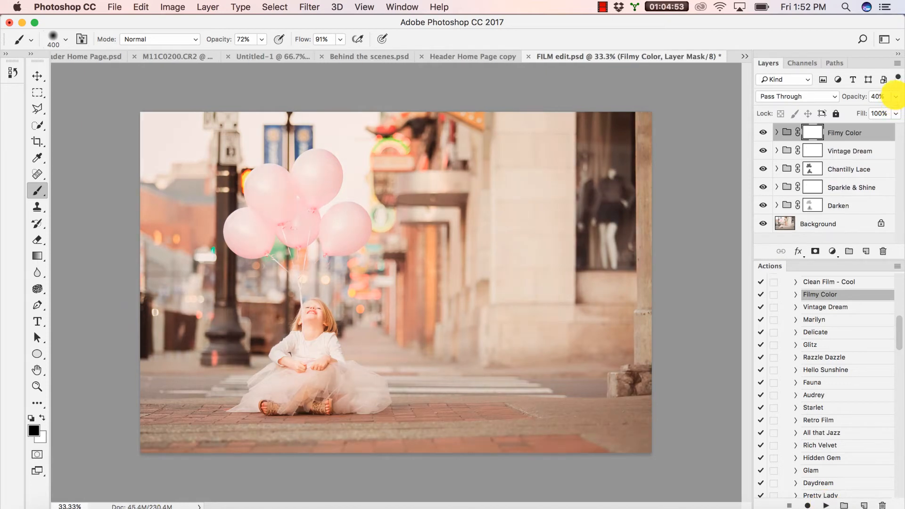
{"action": "left_click", "coordinate": [895, 97]}
{"action": "left_click_drag", "start_coordinate": [867, 111], "coordinate": [838, 117]}
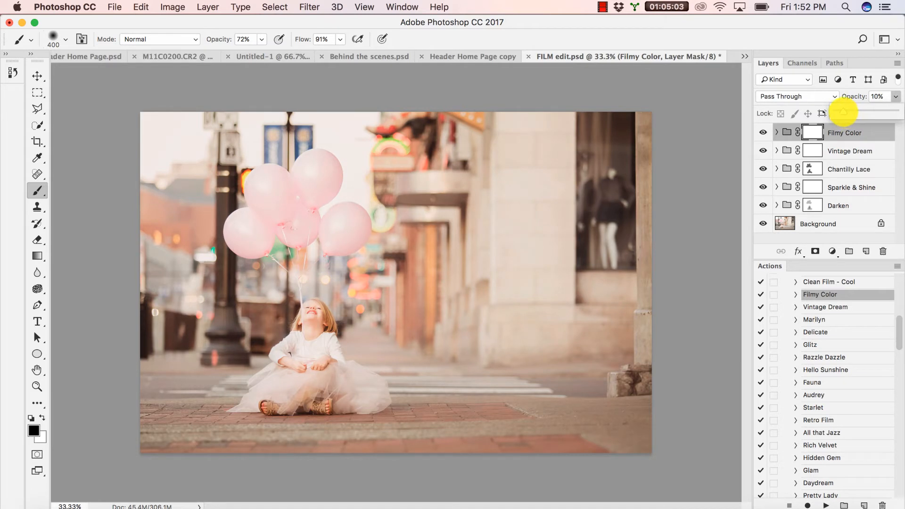
{"action": "left_click", "coordinate": [844, 134]}
Paint black over the girl on the Filmy Color mask with a size 400 brush at 38% opacity.
{"action": "left_click", "coordinate": [814, 133]}
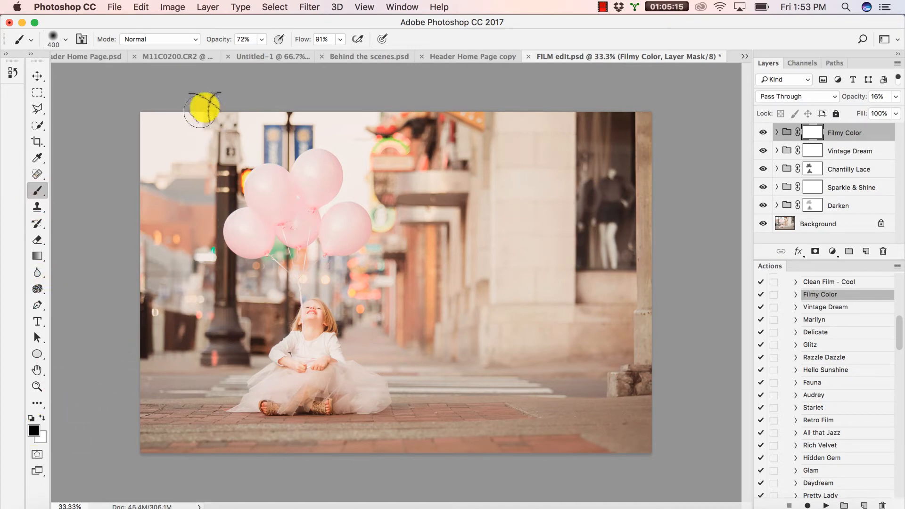
{"action": "left_click", "coordinate": [262, 39]}
{"action": "left_click", "coordinate": [241, 55]}
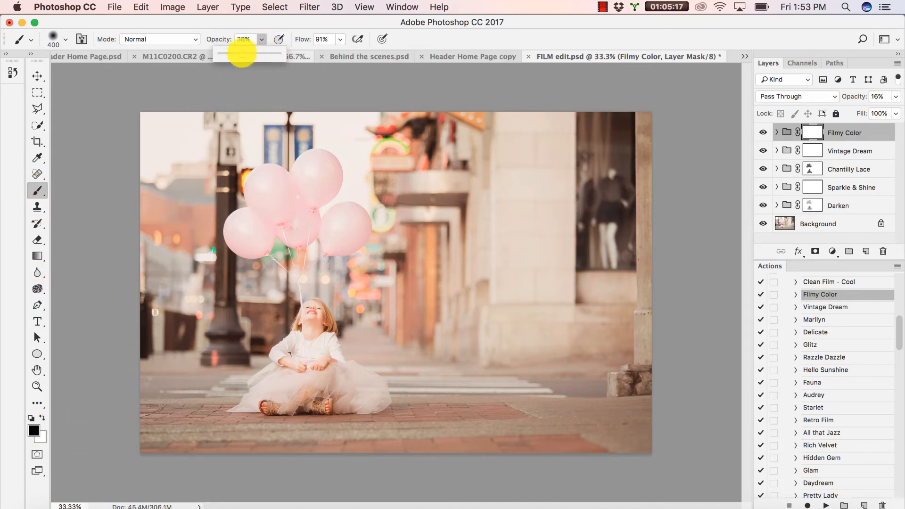
{"action": "key", "text": "bracketright"}
{"action": "key", "text": "bracketright"}
{"action": "key", "text": "bracketright"}
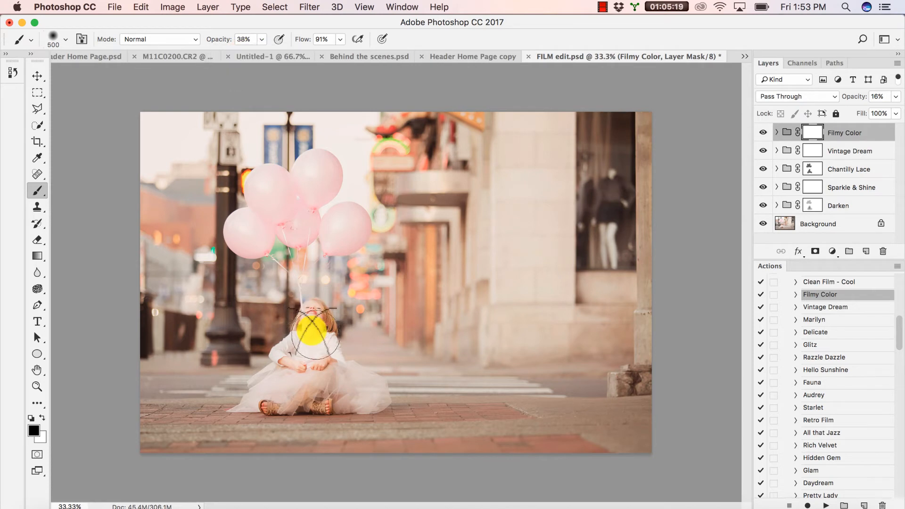
{"action": "key", "text": "bracketleft"}
{"action": "key", "text": "bracketleft"}
{"action": "key", "text": "bracketleft"}
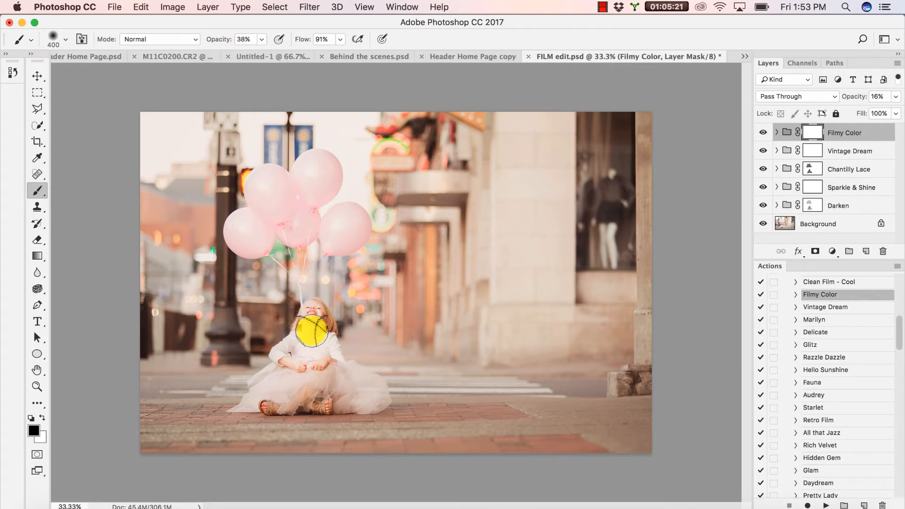
{"action": "mouse_move", "coordinate": [311, 330]}
{"action": "left_mouse_down"}
{"action": "mouse_move", "coordinate": [301, 354]}
{"action": "mouse_move", "coordinate": [272, 383]}
{"action": "mouse_move", "coordinate": [317, 388]}
{"action": "mouse_move", "coordinate": [267, 404]}
{"action": "mouse_move", "coordinate": [347, 402]}
{"action": "mouse_move", "coordinate": [370, 389]}
{"action": "mouse_move", "coordinate": [306, 353]}
{"action": "mouse_move", "coordinate": [318, 323]}
{"action": "mouse_move", "coordinate": [310, 319]}
{"action": "mouse_move", "coordinate": [325, 350]}
{"action": "mouse_move", "coordinate": [287, 358]}
{"action": "mouse_move", "coordinate": [331, 309]}
{"action": "mouse_move", "coordinate": [317, 313]}
{"action": "mouse_move", "coordinate": [307, 339]}
{"action": "mouse_move", "coordinate": [312, 317]}
{"action": "mouse_move", "coordinate": [288, 363]}
{"action": "mouse_move", "coordinate": [326, 368]}
{"action": "mouse_move", "coordinate": [327, 404]}
{"action": "mouse_move", "coordinate": [259, 409]}
{"action": "mouse_move", "coordinate": [321, 313]}
{"action": "left_mouse_up"}
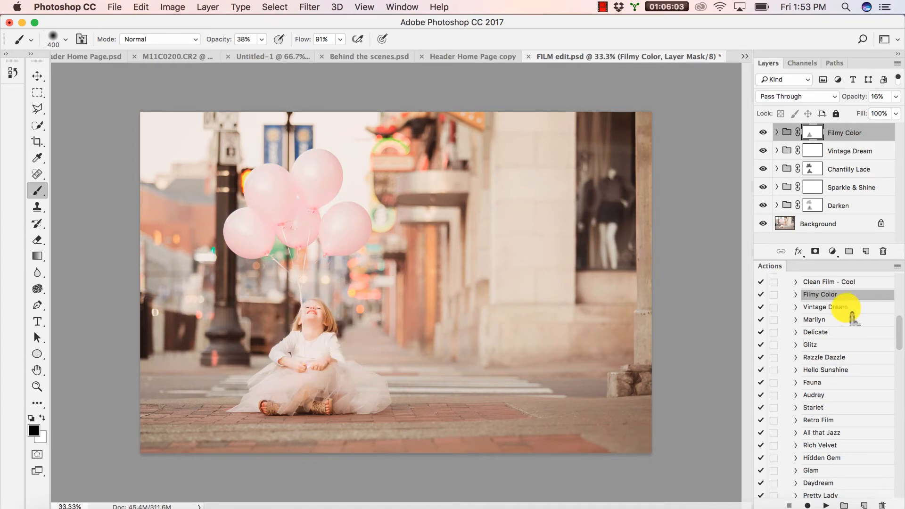
Run the Clean Film - Warm action and set the Clean Film - Warm group's opacity to 8%.
{"action": "scroll", "coordinate": [850, 311], "scroll_direction": "up", "scroll_amount": 3}
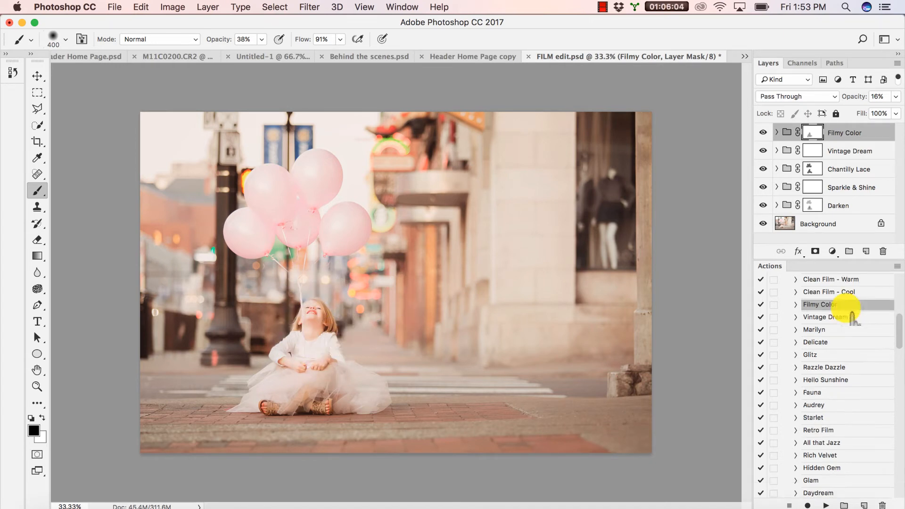
{"action": "left_click", "coordinate": [825, 301]}
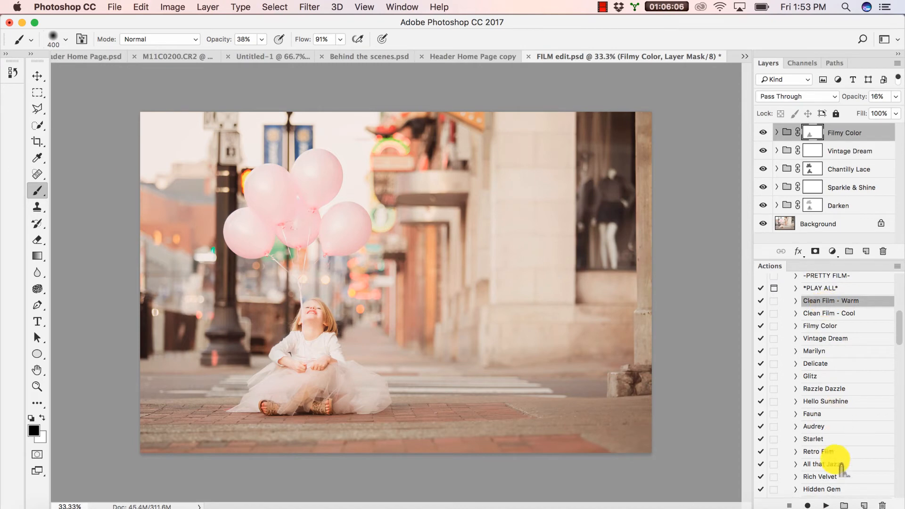
{"action": "left_click", "coordinate": [825, 505]}
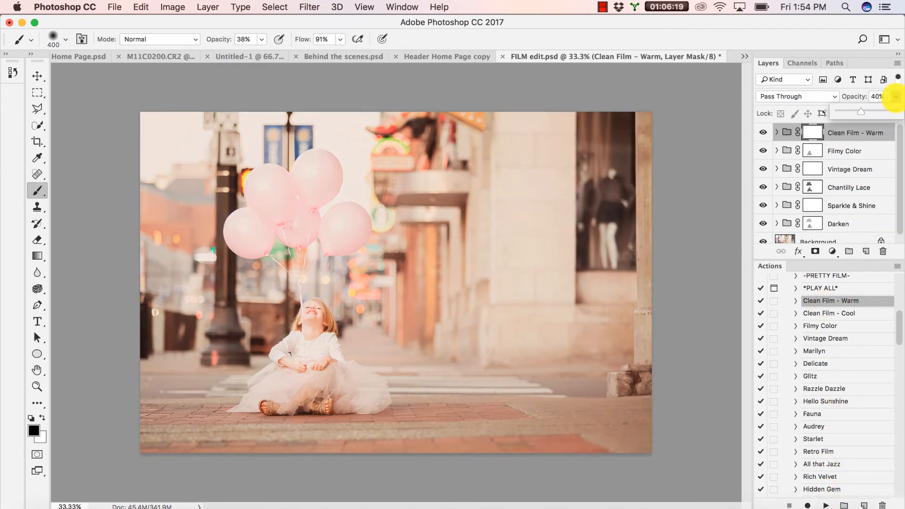
{"action": "left_click_drag", "start_coordinate": [894, 96], "coordinate": [839, 113]}
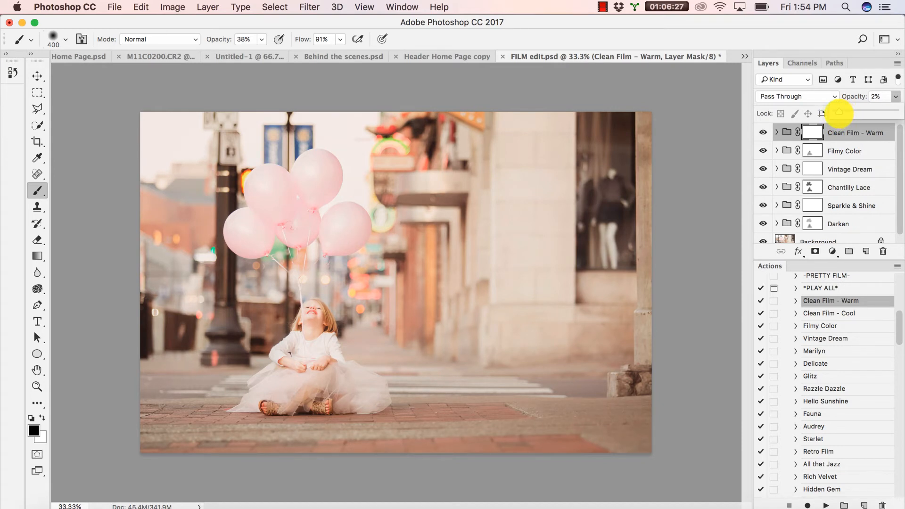
{"action": "left_click_drag", "start_coordinate": [841, 112], "coordinate": [841, 112]}
Compare the photo with and without the Clean Film - Warm group, leaving the group visible.
{"action": "left_click", "coordinate": [763, 132]}
{"action": "left_click", "coordinate": [762, 132]}
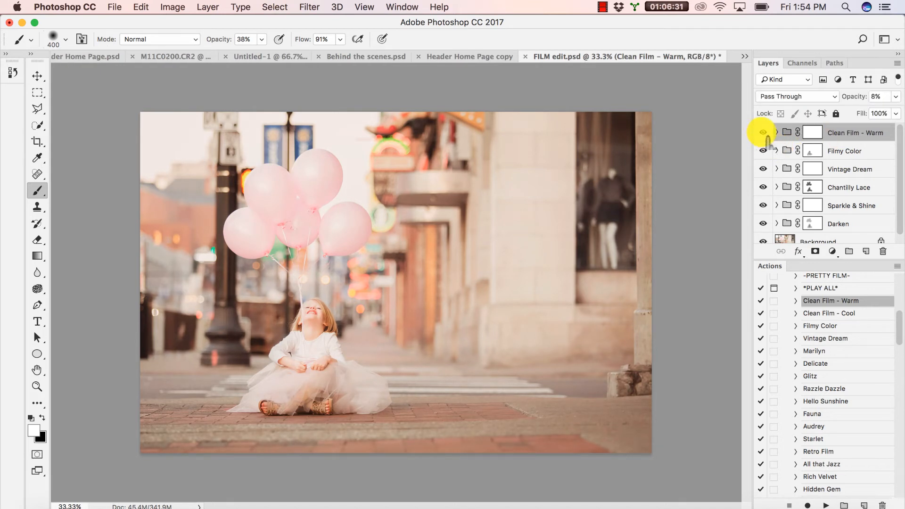
{"action": "left_click", "coordinate": [763, 132]}
{"action": "left_click", "coordinate": [762, 133]}
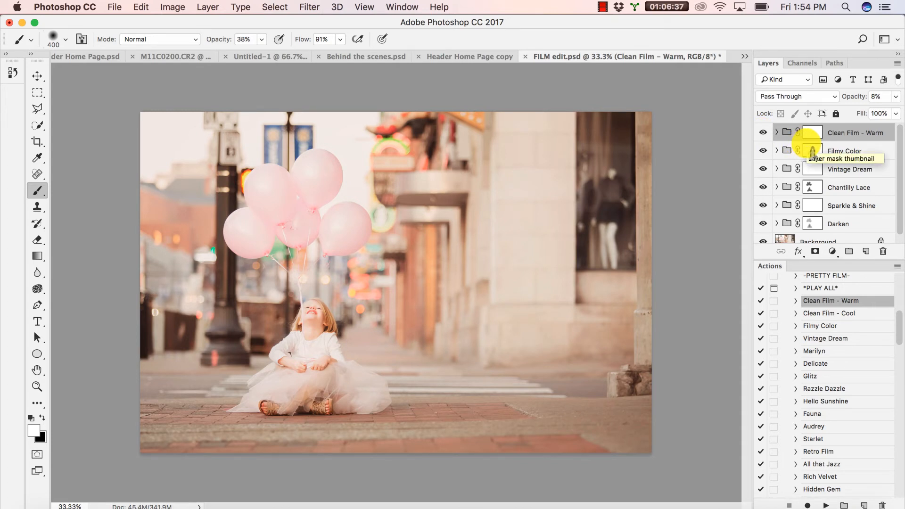
Run the Glitz action and set the Glitz group's opacity to 7%.
{"action": "scroll", "coordinate": [854, 206], "scroll_direction": "down", "scroll_amount": 1}
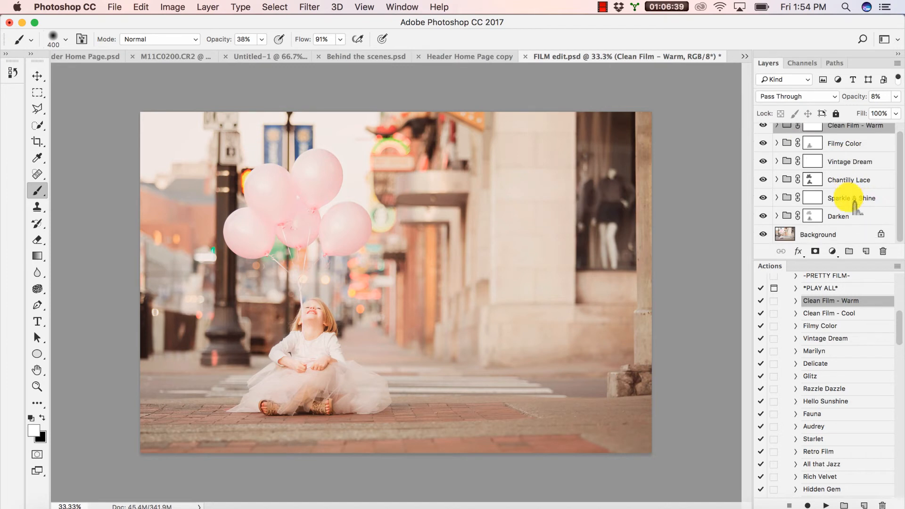
{"action": "left_click", "coordinate": [808, 375]}
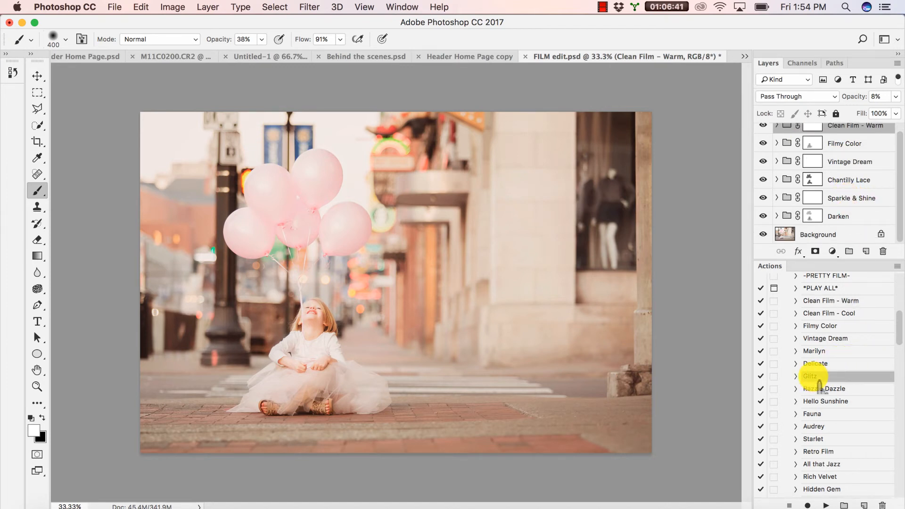
{"action": "left_click", "coordinate": [825, 505]}
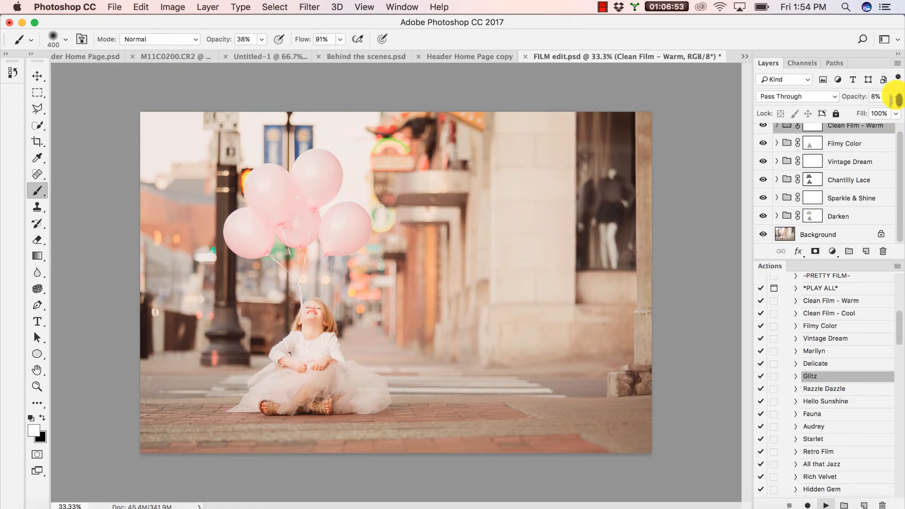
{"action": "key", "text": "super+e"}
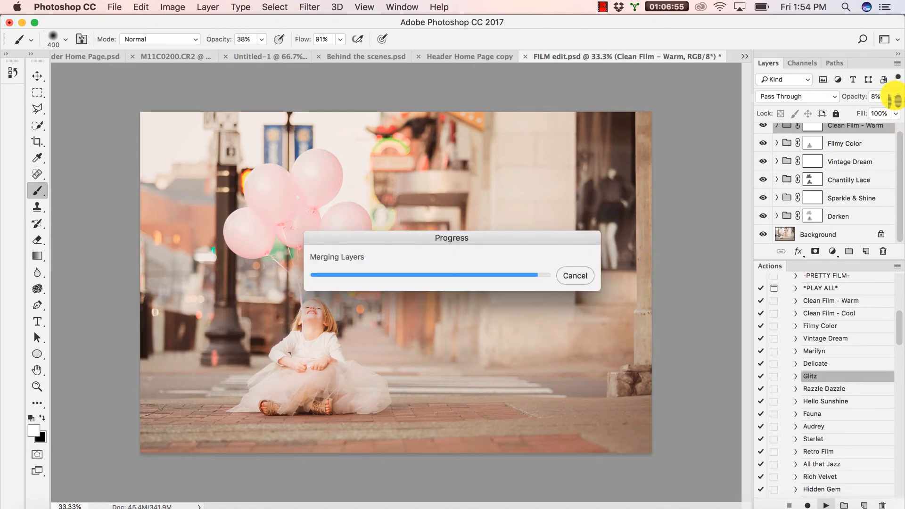
{"action": "left_click_drag", "start_coordinate": [895, 96], "coordinate": [842, 112]}
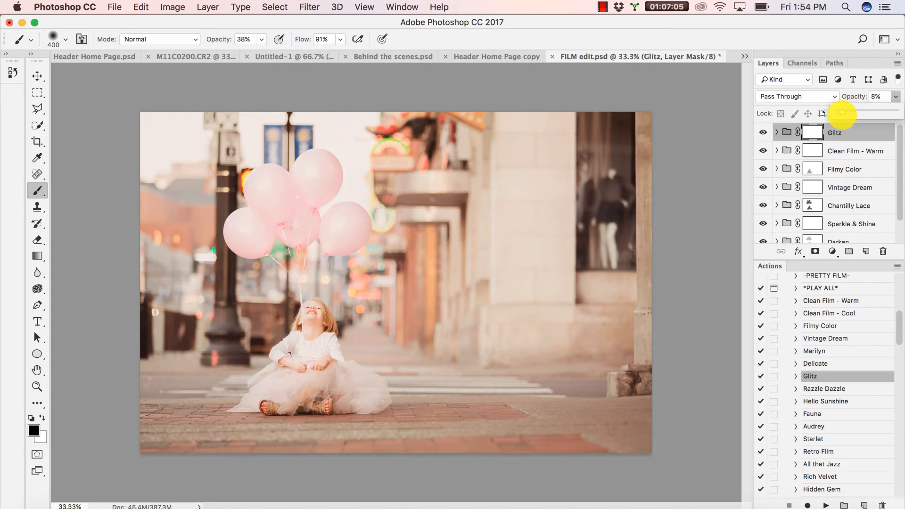
{"action": "left_click", "coordinate": [830, 126]}
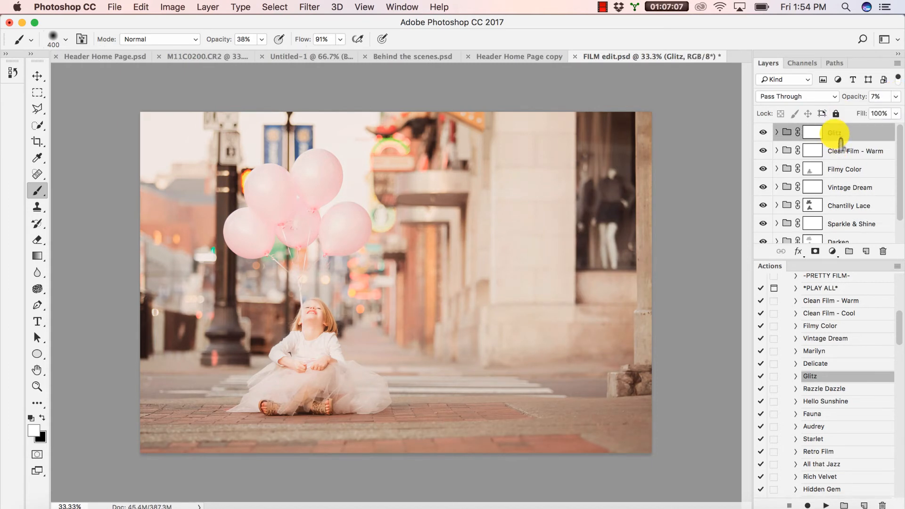
Compare the photo with and without the Glitz group, leaving the group visible.
{"action": "left_click", "coordinate": [763, 132]}
{"action": "left_click", "coordinate": [763, 133]}
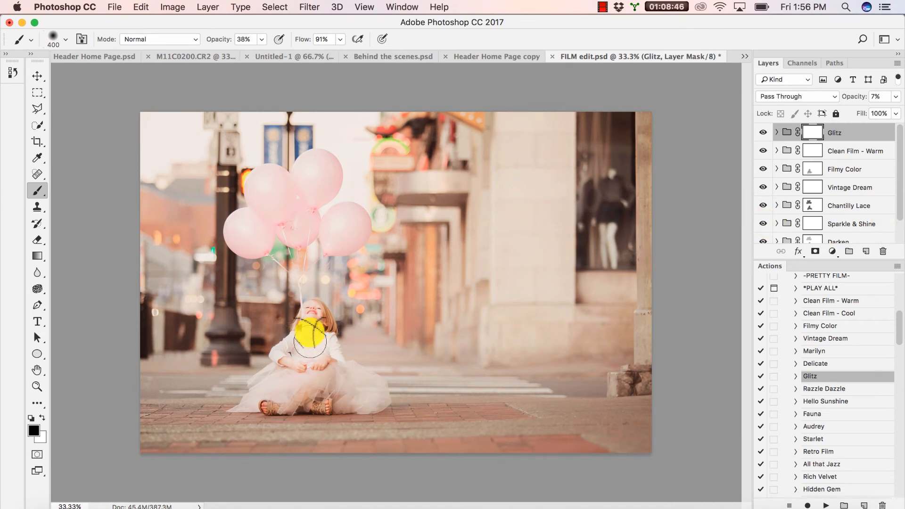
{"action": "mouse_move", "coordinate": [303, 324]}
{"action": "left_mouse_down"}
{"action": "mouse_move", "coordinate": [356, 293]}
{"action": "mouse_move", "coordinate": [309, 359]}
{"action": "mouse_move", "coordinate": [307, 315]}
{"action": "mouse_move", "coordinate": [293, 369]}
{"action": "mouse_move", "coordinate": [302, 313]}
{"action": "mouse_move", "coordinate": [329, 390]}
{"action": "mouse_move", "coordinate": [438, 372]}
{"action": "left_mouse_up"}
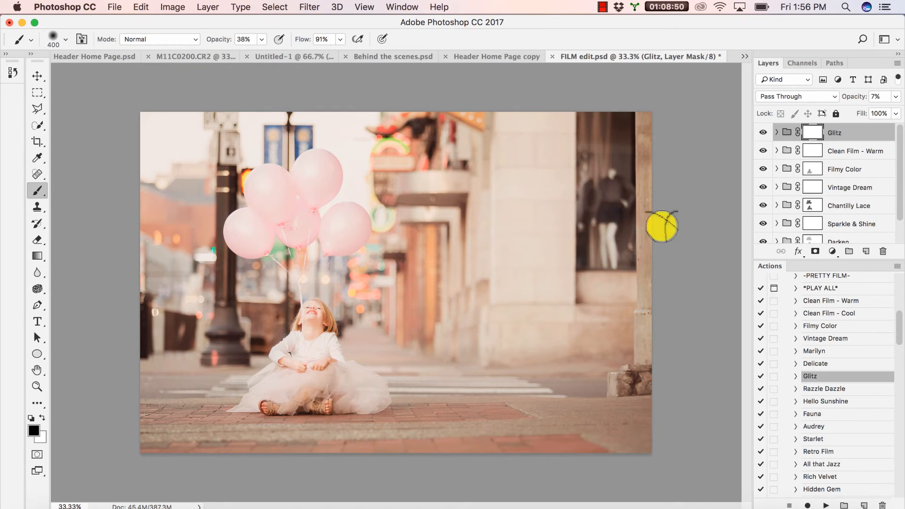
Add a Levels adjustment layer above Glitz with input levels 20, 1.07 and 254 and output levels 3 and 248.
{"action": "left_click", "coordinate": [832, 251]}
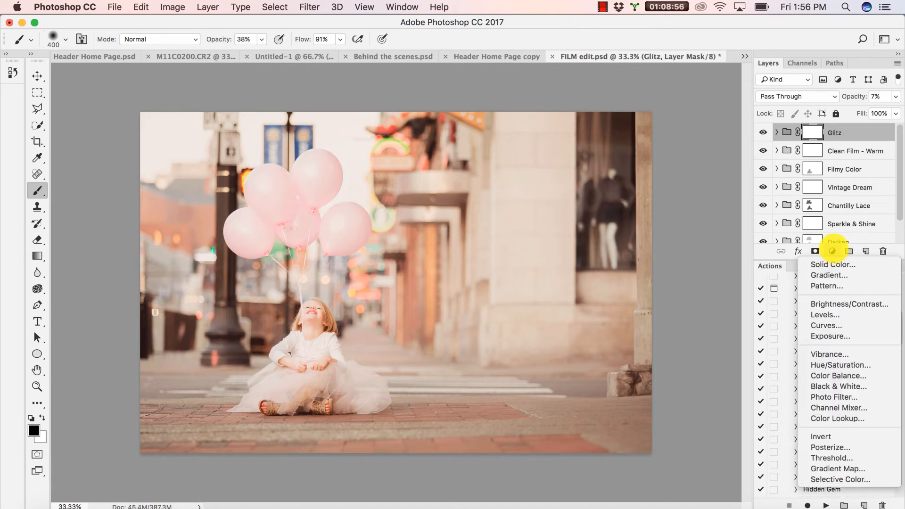
{"action": "left_click", "coordinate": [843, 314]}
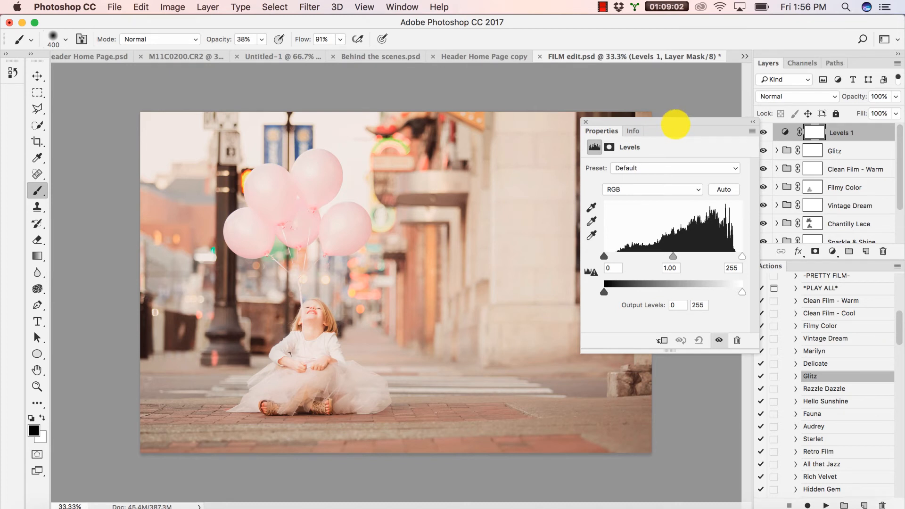
{"action": "left_click_drag", "start_coordinate": [675, 125], "coordinate": [669, 123]}
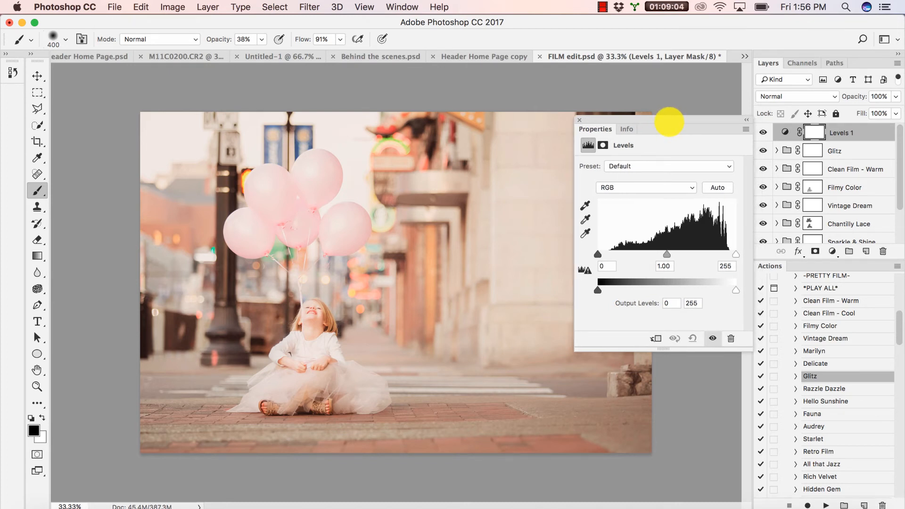
{"action": "left_click_drag", "start_coordinate": [599, 251], "coordinate": [608, 253]}
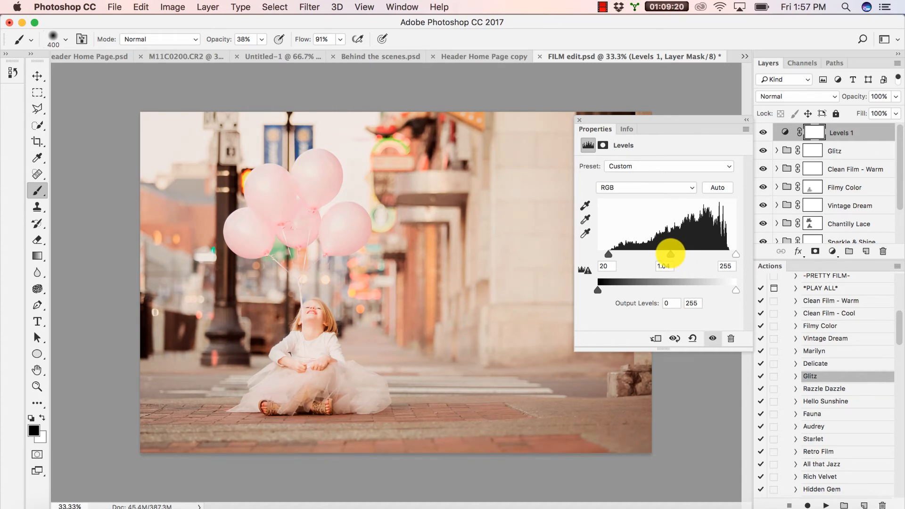
{"action": "left_click_drag", "start_coordinate": [670, 254], "coordinate": [669, 254]}
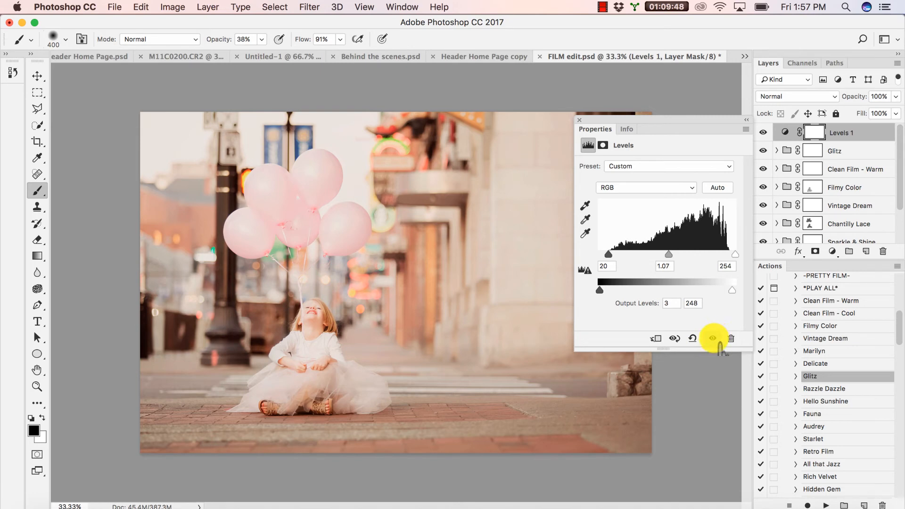
Compare the photo with and without the Levels adjustment, leave it visible, and close its properties.
{"action": "left_click", "coordinate": [713, 338]}
{"action": "left_click", "coordinate": [712, 338]}
{"action": "left_click", "coordinate": [712, 338]}
{"action": "left_click", "coordinate": [712, 338]}
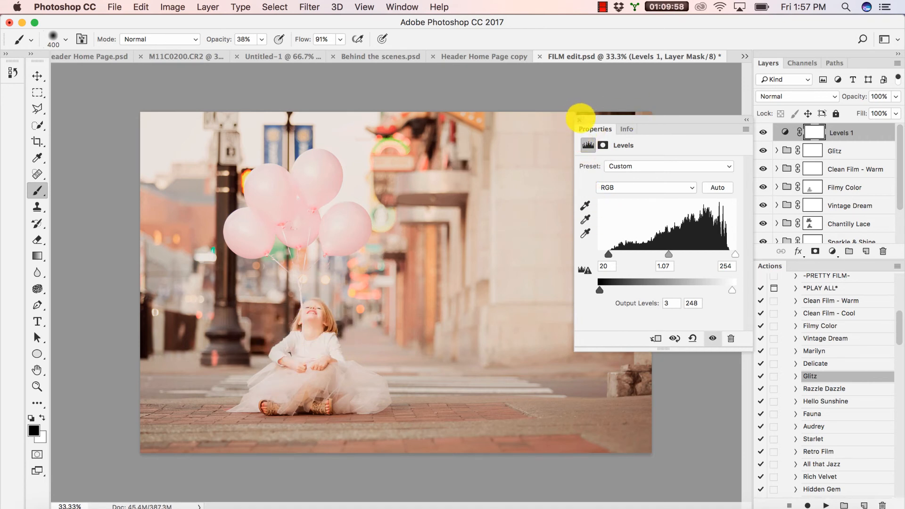
{"action": "left_click", "coordinate": [579, 120]}
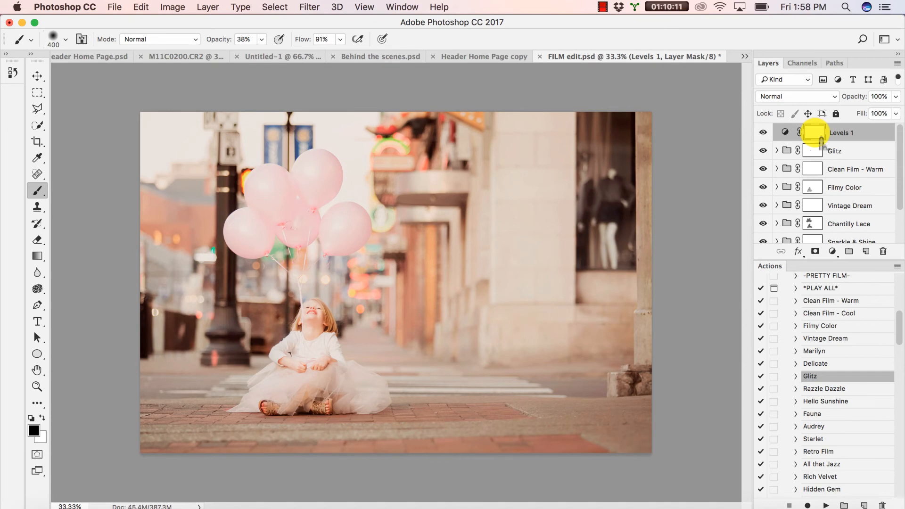
Invert the Levels mask to black and paint white over the girl with a brush at 100% opacity, reducing the brush size to 175.
{"action": "key", "text": "super+i"}
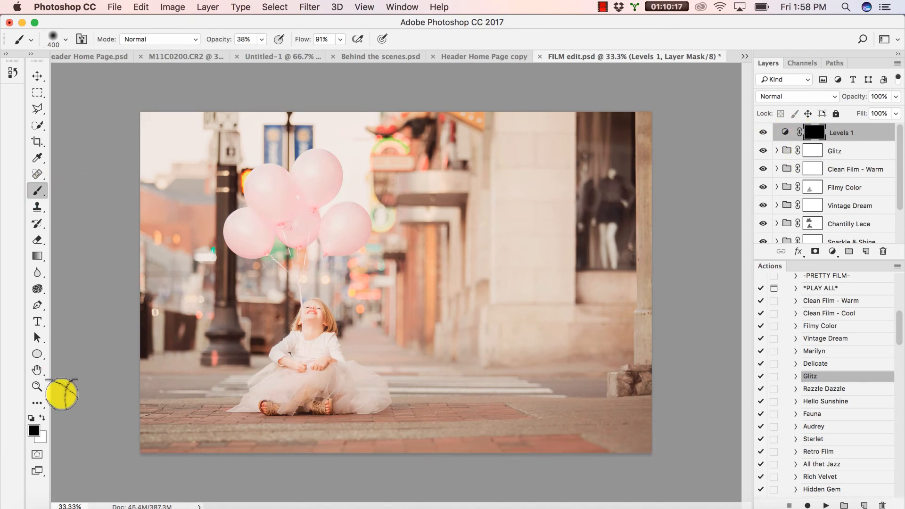
{"action": "left_click", "coordinate": [42, 418]}
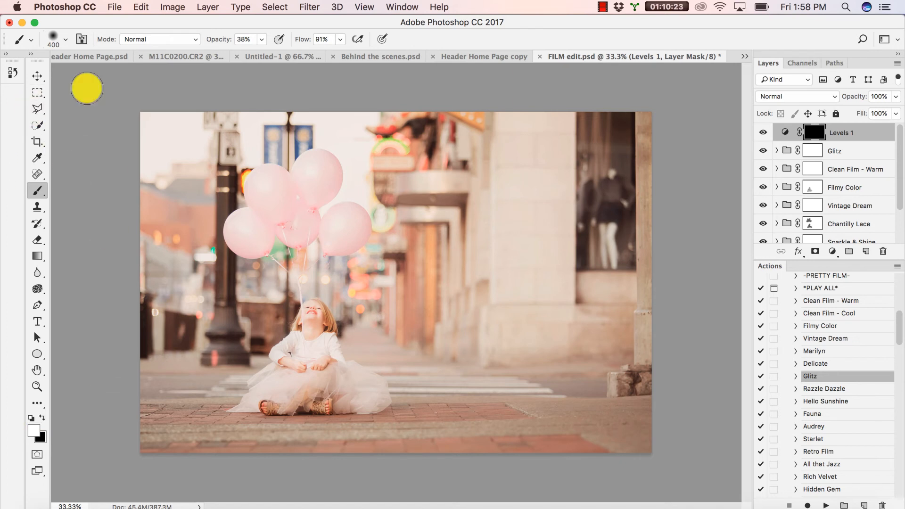
{"action": "left_click", "coordinate": [262, 39]}
{"action": "left_click_drag", "start_coordinate": [257, 53], "coordinate": [299, 55]}
{"action": "mouse_move", "coordinate": [309, 287]}
{"action": "left_mouse_down"}
{"action": "mouse_move", "coordinate": [323, 317]}
{"action": "mouse_move", "coordinate": [312, 326]}
{"action": "left_mouse_up"}
{"action": "key", "text": "bracketleft"}
{"action": "key", "text": "bracketleft"}
{"action": "key", "text": "bracketleft"}
{"action": "key", "text": "bracketleft"}
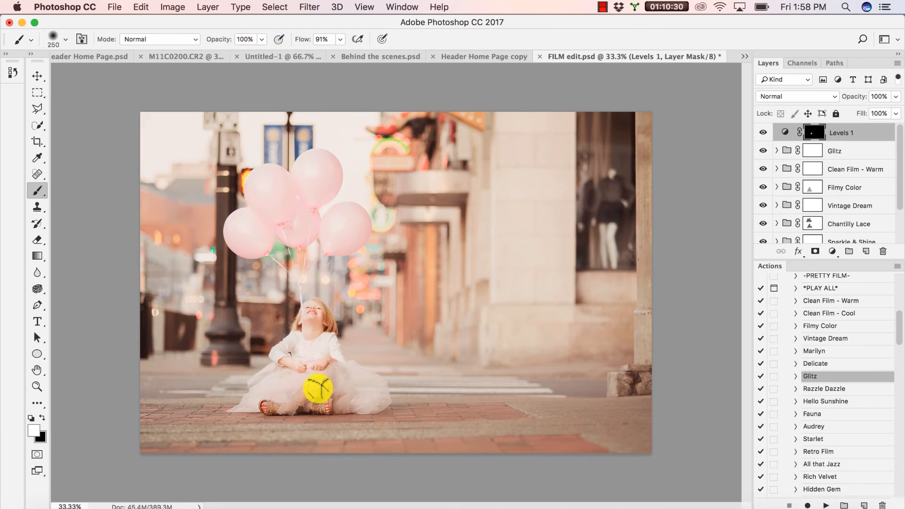
{"action": "left_click_drag", "start_coordinate": [323, 370], "coordinate": [323, 365]}
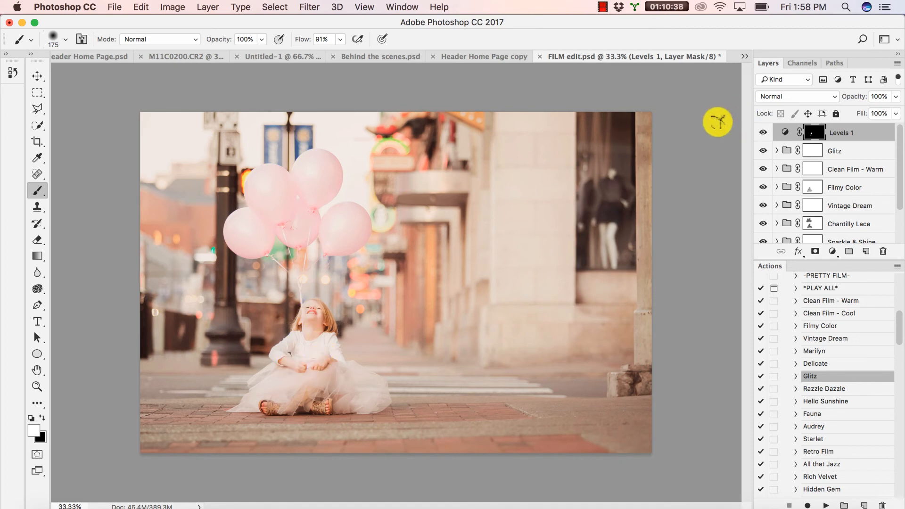
Check the Levels layer's effect on the girl and set the layer's opacity to 75%.
{"action": "left_click", "coordinate": [763, 132]}
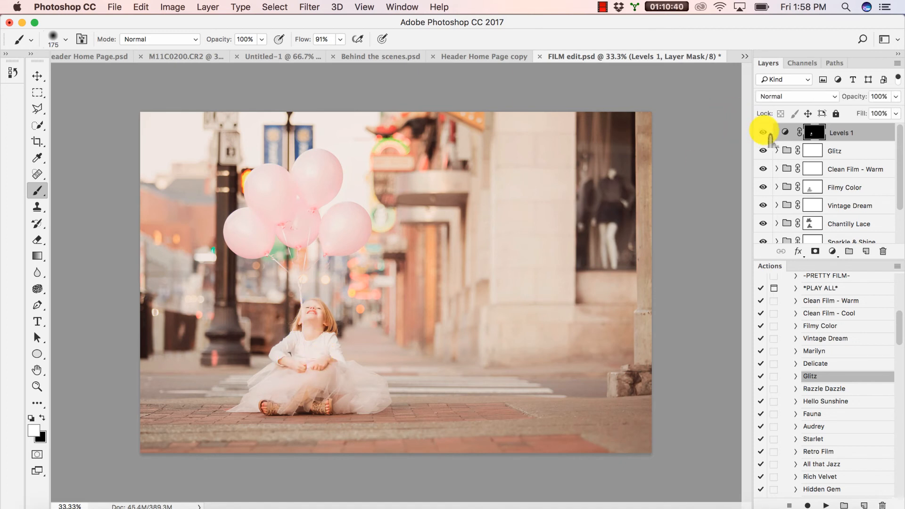
{"action": "left_click", "coordinate": [896, 97]}
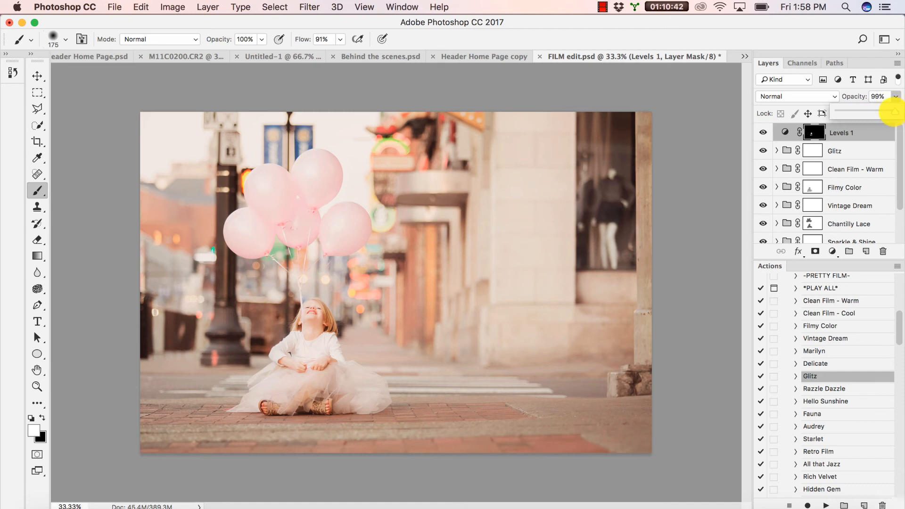
{"action": "left_click_drag", "start_coordinate": [894, 111], "coordinate": [882, 111]}
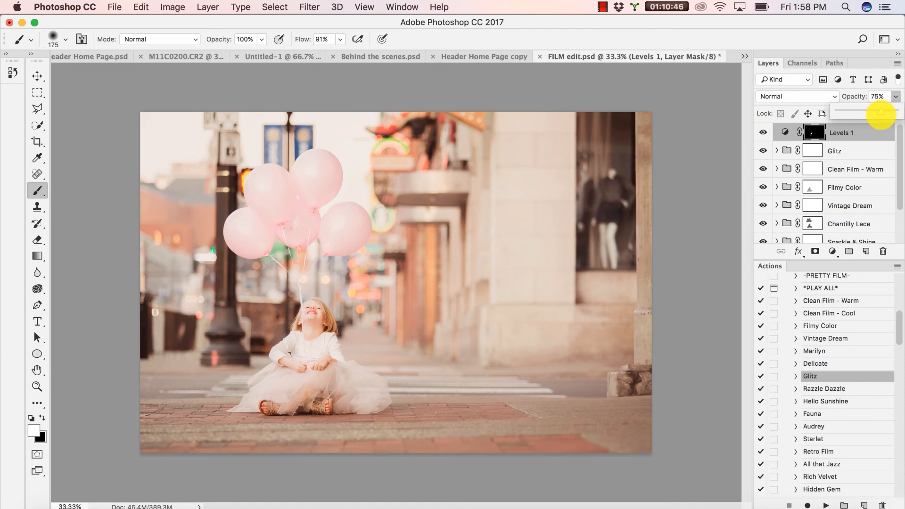
Run the Pastel Dream light leak action above Levels 1, compare the photo with and without it, and leave it visible.
{"action": "scroll", "coordinate": [825, 365], "scroll_direction": "down", "scroll_amount": 15}
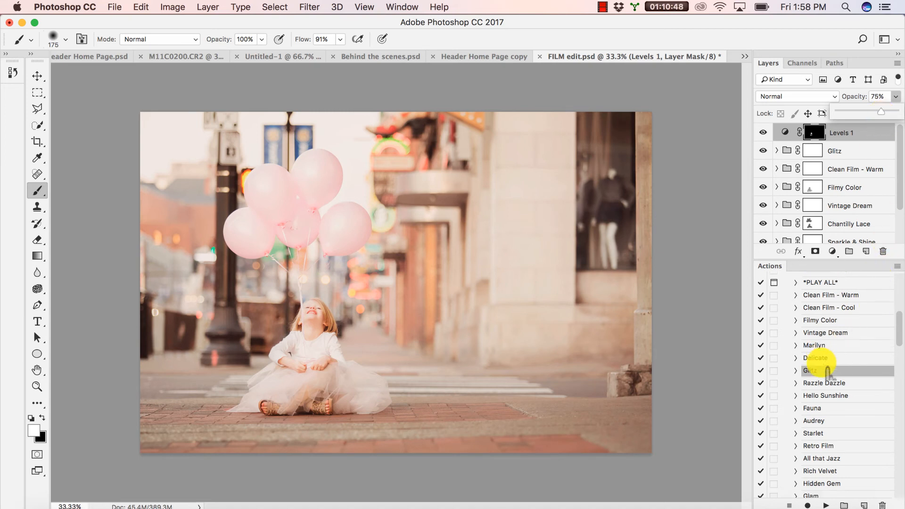
{"action": "scroll", "coordinate": [827, 372], "scroll_direction": "down", "scroll_amount": 12}
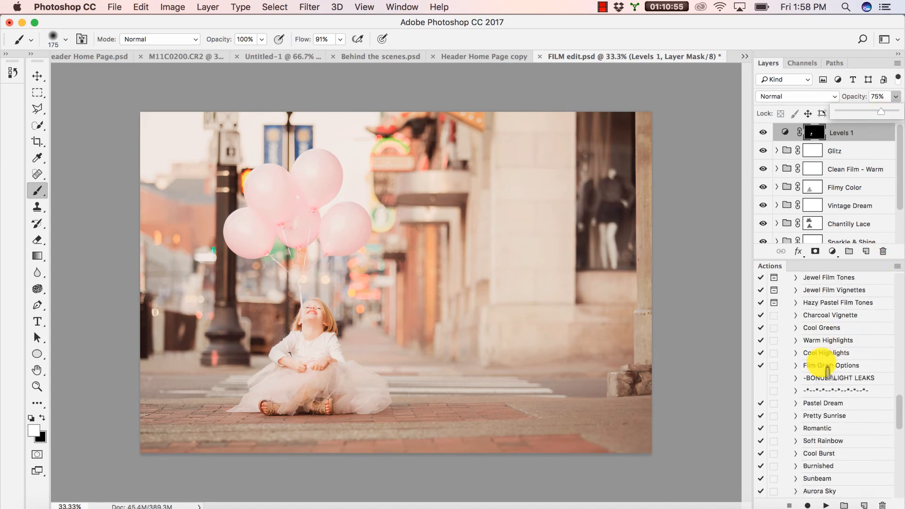
{"action": "scroll", "coordinate": [828, 372], "scroll_direction": "down", "scroll_amount": 4}
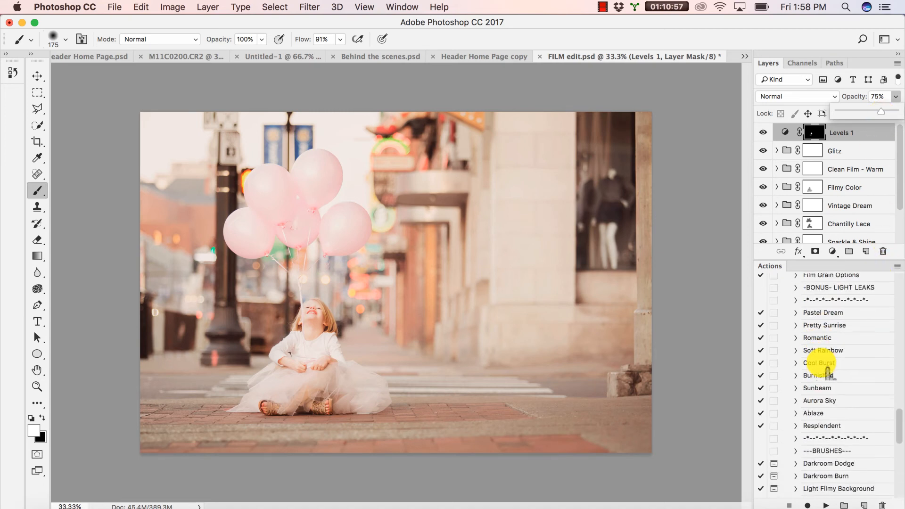
{"action": "left_click", "coordinate": [828, 313]}
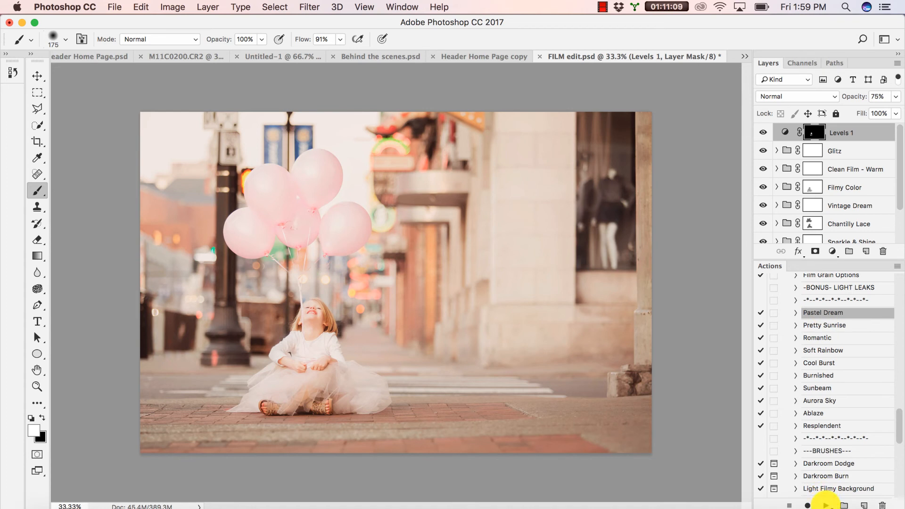
{"action": "left_click", "coordinate": [826, 505]}
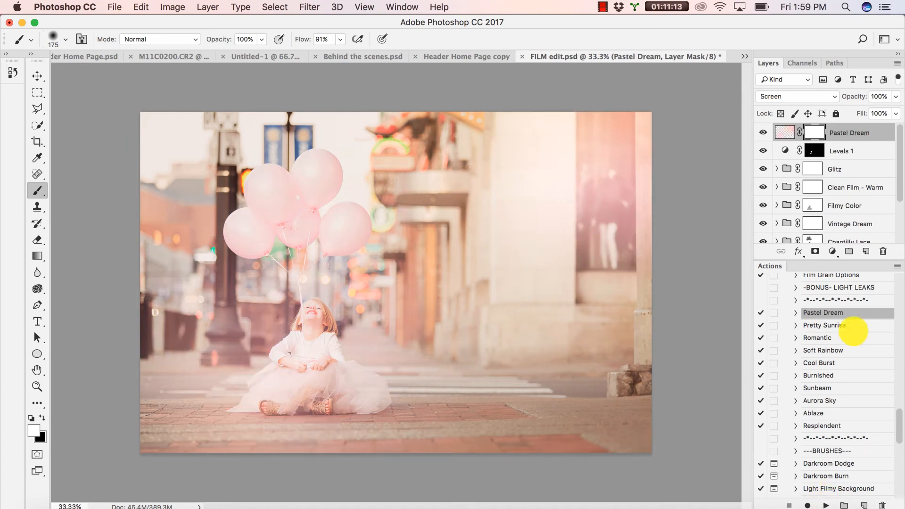
{"action": "left_click", "coordinate": [763, 132]}
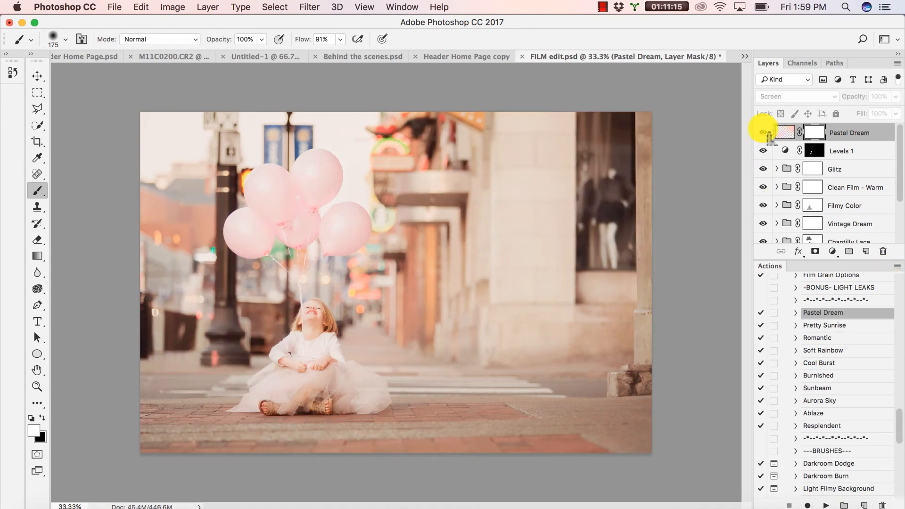
{"action": "left_click", "coordinate": [763, 132]}
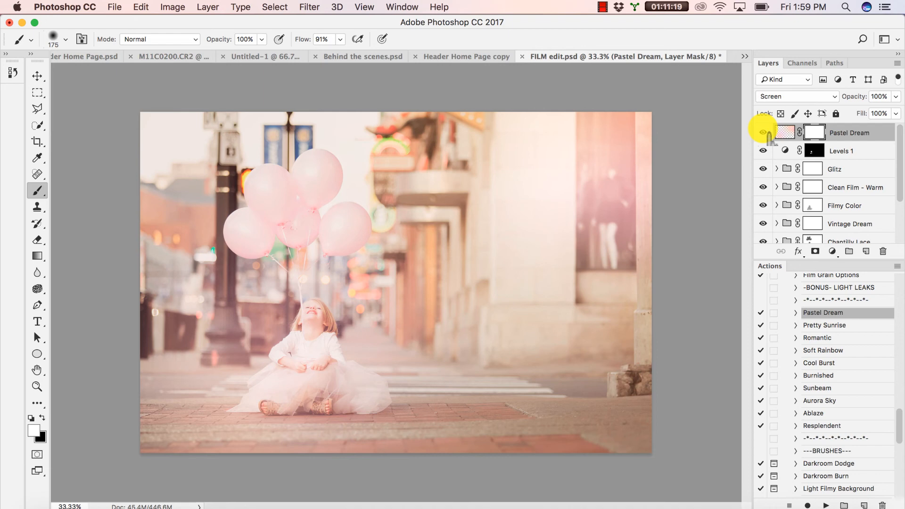
Flip the Pastel Dream layer's image horizontally and shift its light leak to the left across the photo.
{"action": "left_click", "coordinate": [784, 133]}
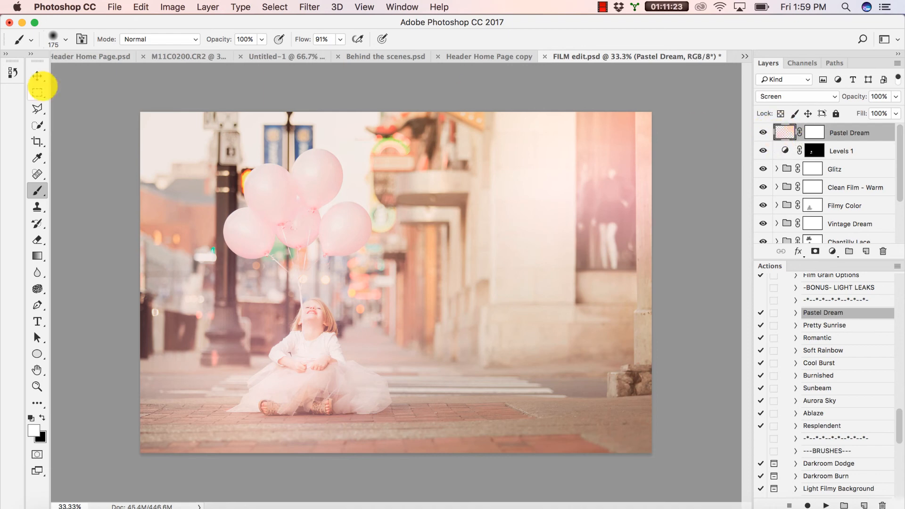
{"action": "left_click", "coordinate": [115, 6]}
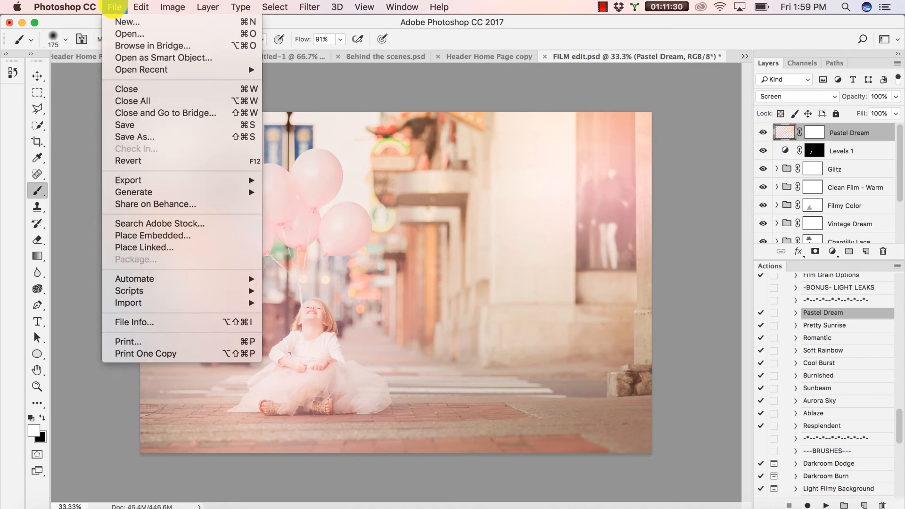
{"action": "mouse_move", "coordinate": [141, 6]}
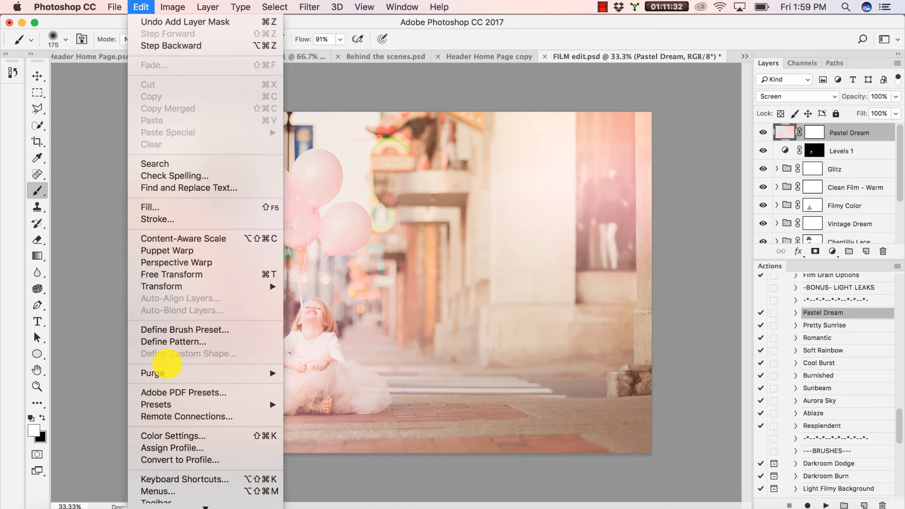
{"action": "mouse_move", "coordinate": [172, 287]}
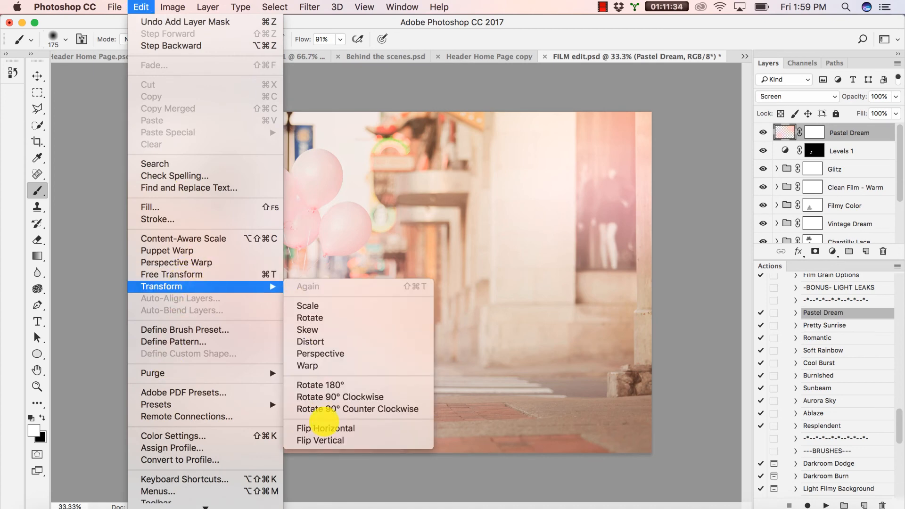
{"action": "left_click", "coordinate": [324, 425]}
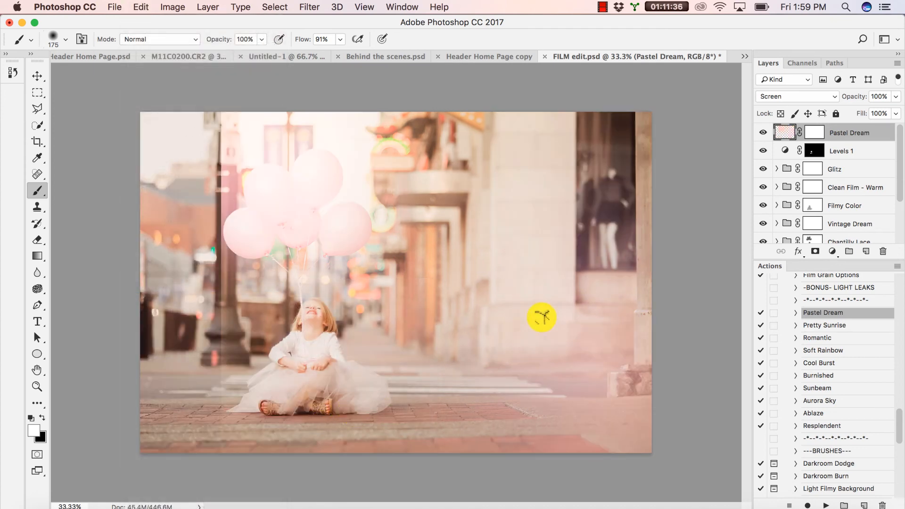
{"action": "left_click", "coordinate": [37, 75]}
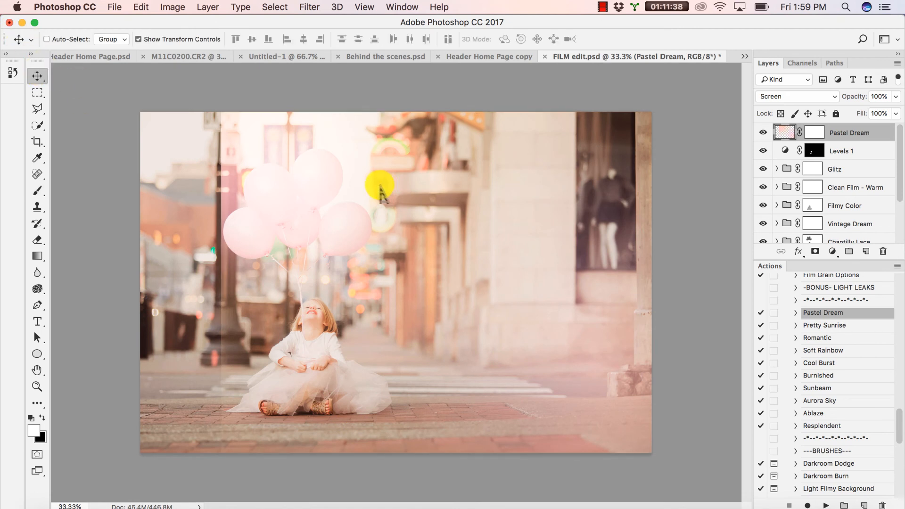
{"action": "left_click_drag", "start_coordinate": [375, 186], "coordinate": [299, 186]}
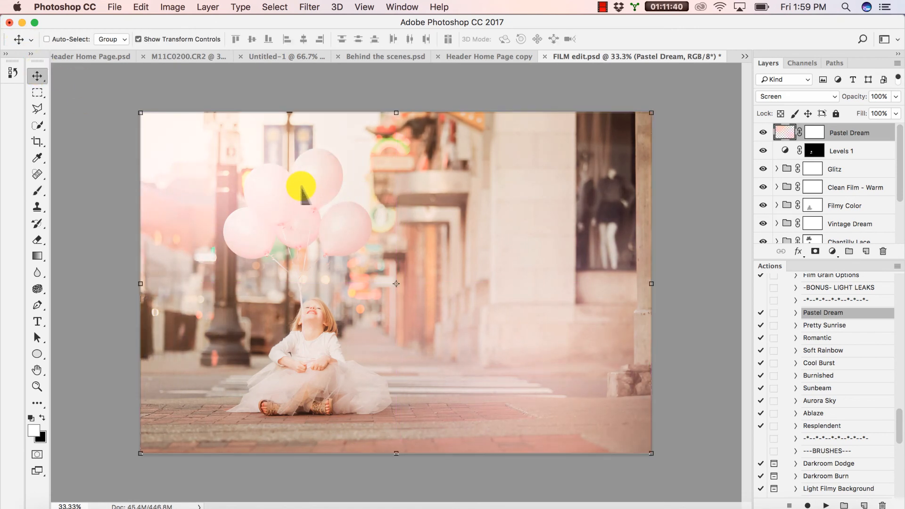
Paint black on the Pastel Dream mask over the girl and balloons with a brush at 37% opacity, enlarging the brush up to 900.
{"action": "left_click", "coordinate": [814, 133]}
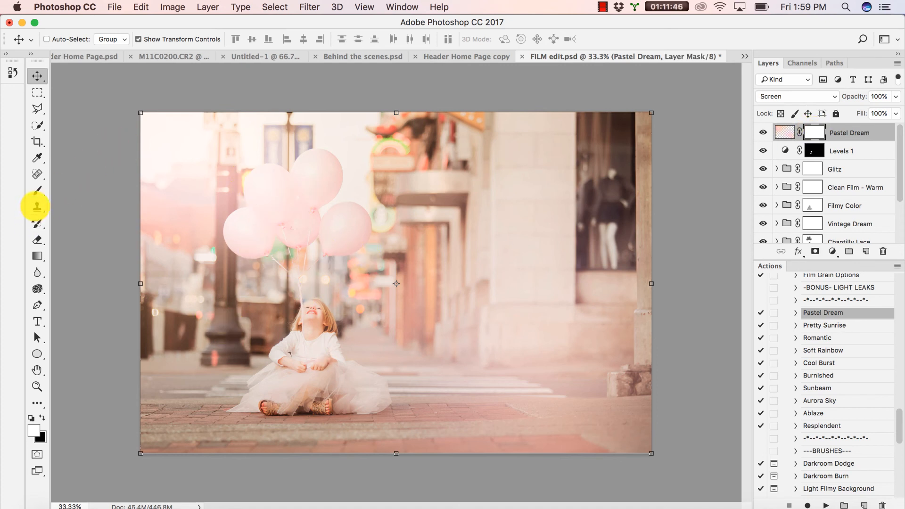
{"action": "left_click", "coordinate": [37, 191]}
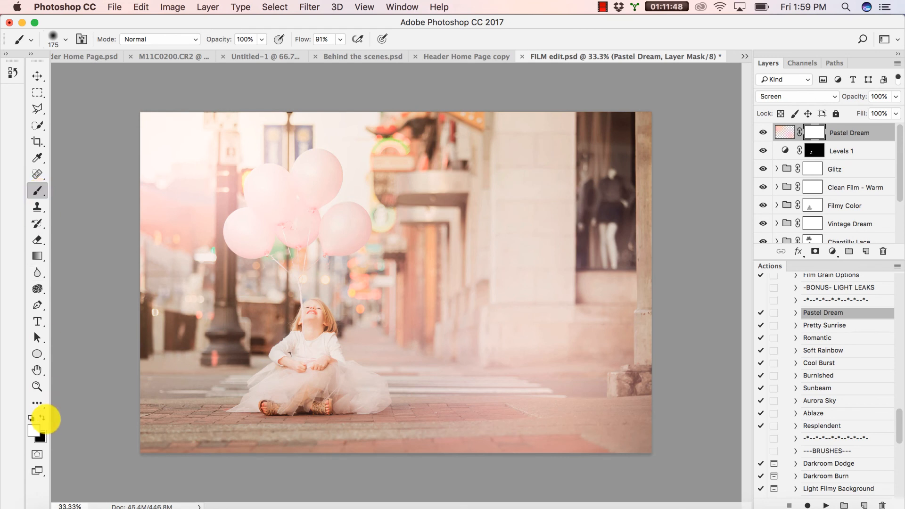
{"action": "left_click", "coordinate": [42, 417]}
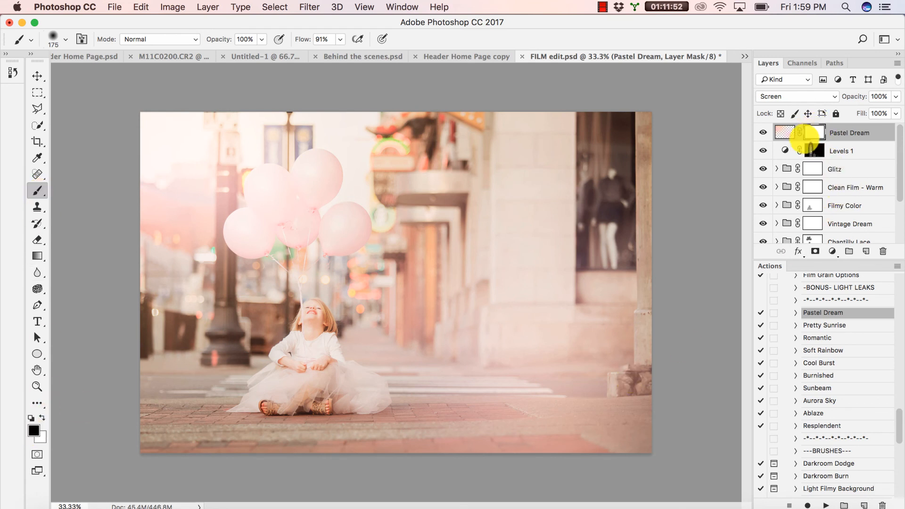
{"action": "left_click", "coordinate": [262, 39]}
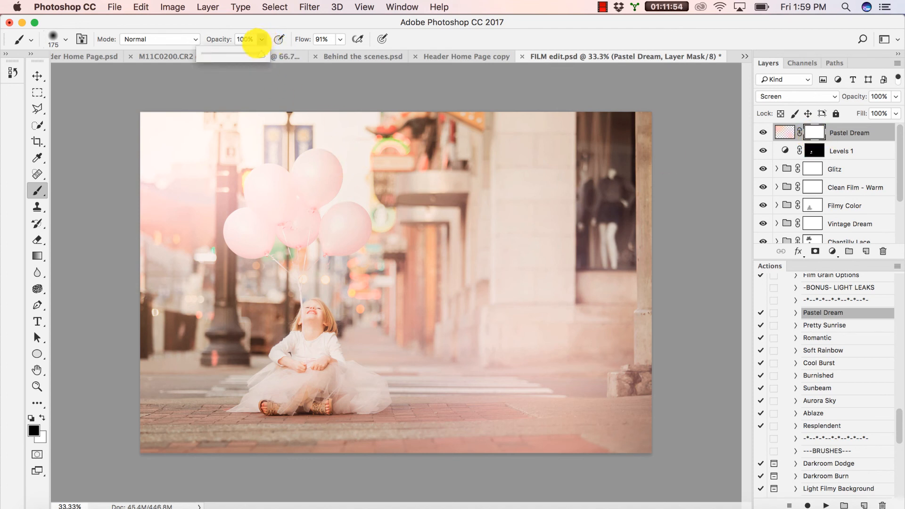
{"action": "key", "text": "]"}
{"action": "key", "text": "]"}
{"action": "key", "text": "]"}
{"action": "key", "text": "]"}
{"action": "key", "text": "]"}
{"action": "key", "text": "]"}
{"action": "key", "text": "]"}
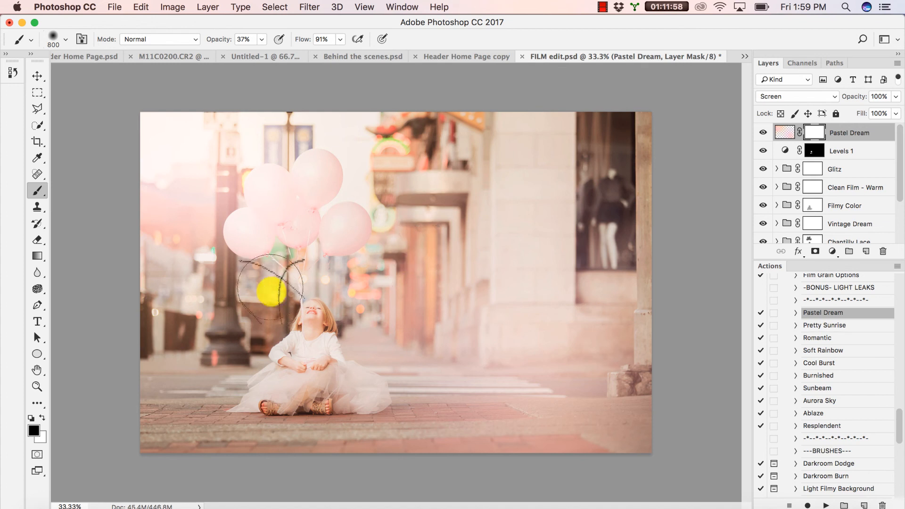
{"action": "key", "text": "]"}
{"action": "key", "text": "bracketright"}
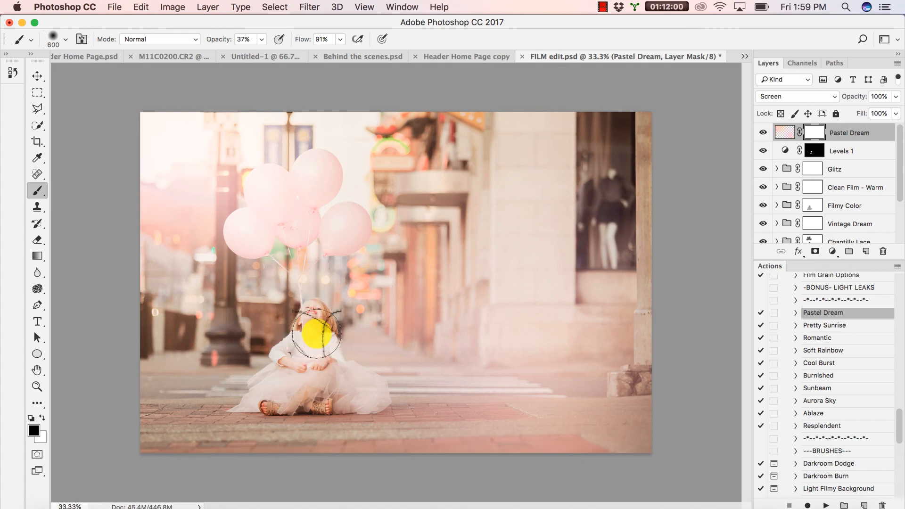
{"action": "mouse_move", "coordinate": [317, 334]}
{"action": "left_mouse_down"}
{"action": "mouse_move", "coordinate": [286, 372]}
{"action": "mouse_move", "coordinate": [336, 373]}
{"action": "mouse_move", "coordinate": [326, 290]}
{"action": "mouse_move", "coordinate": [280, 199]}
{"action": "mouse_move", "coordinate": [265, 230]}
{"action": "mouse_move", "coordinate": [314, 184]}
{"action": "left_mouse_up"}
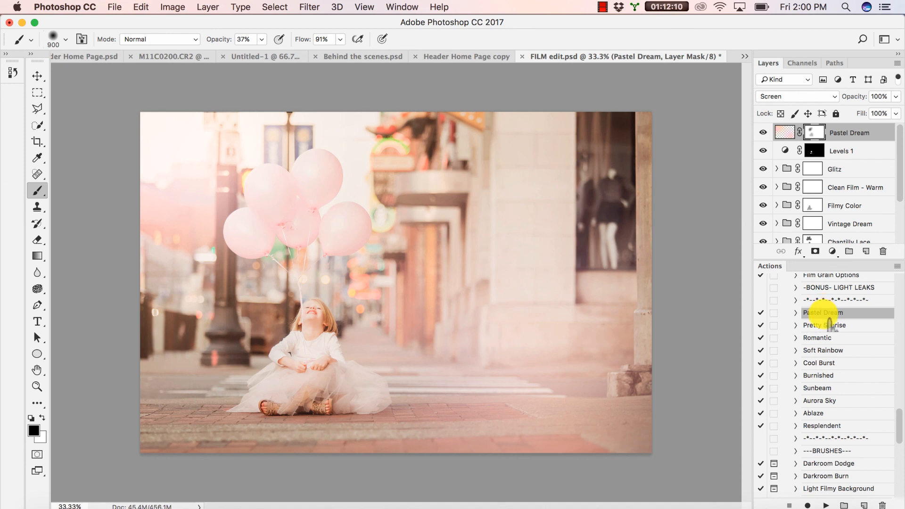
Set the Pastel Dream layer's opacity to 75% and run the Pretty Sunrise light leak action above it.
{"action": "left_click", "coordinate": [895, 96]}
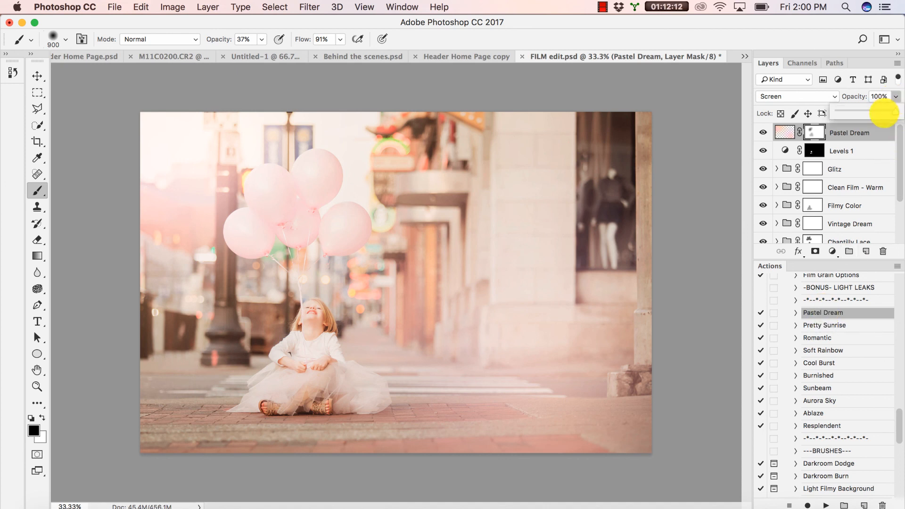
{"action": "left_click_drag", "start_coordinate": [884, 112], "coordinate": [881, 111]}
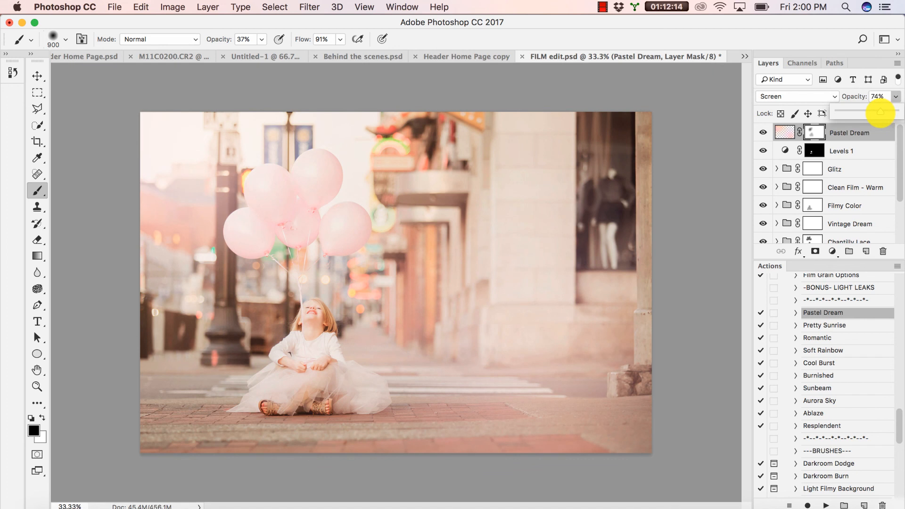
{"action": "left_click", "coordinate": [862, 134]}
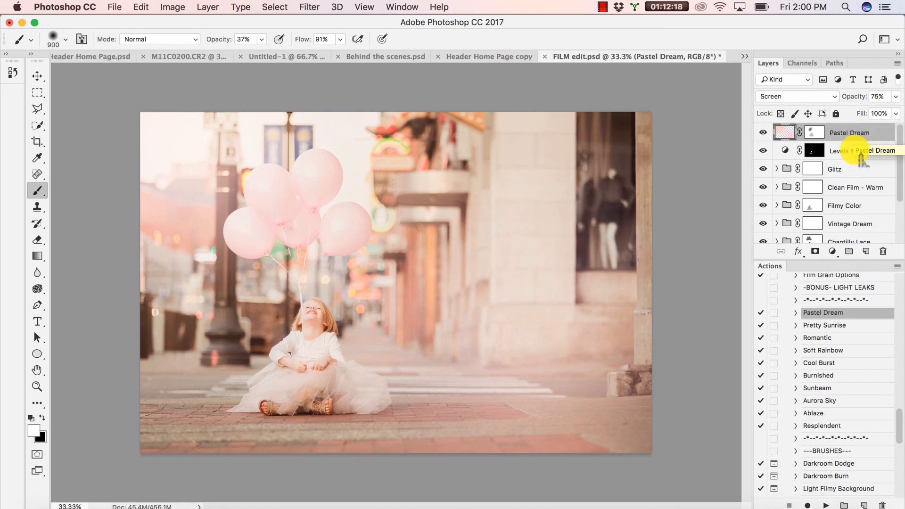
{"action": "left_click", "coordinate": [832, 325]}
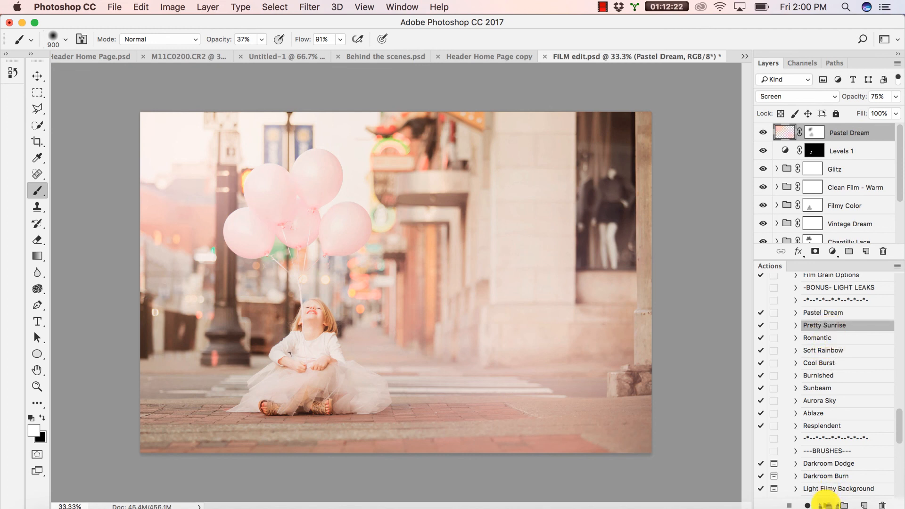
{"action": "left_click", "coordinate": [825, 505]}
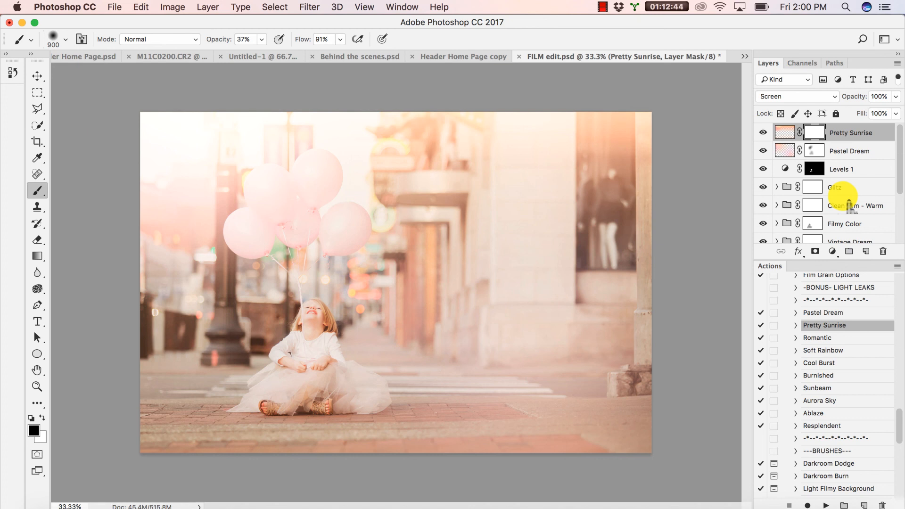
Group all layers from Pretty Sunrise down to Darken into a new Pass Through group at 100% opacity.
{"action": "scroll", "coordinate": [841, 193], "scroll_direction": "down", "scroll_amount": 3}
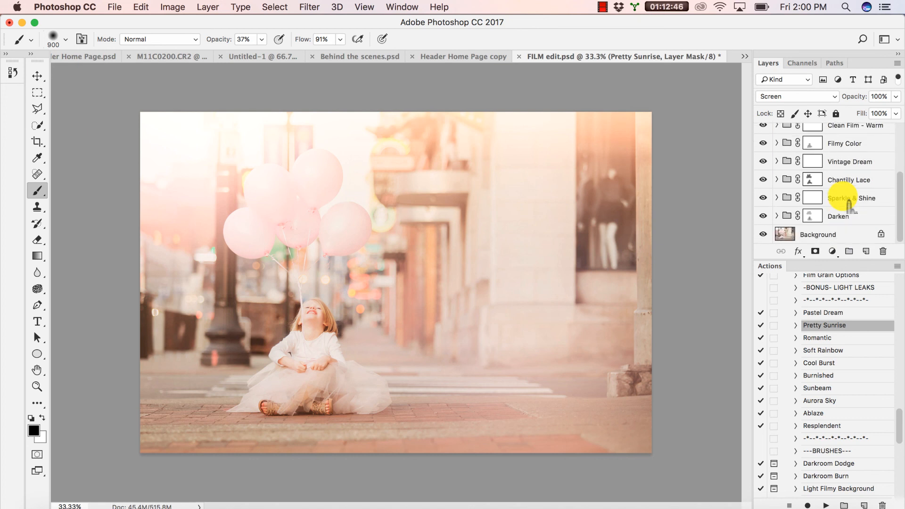
{"action": "left_click", "coordinate": [848, 216], "text": "shift"}
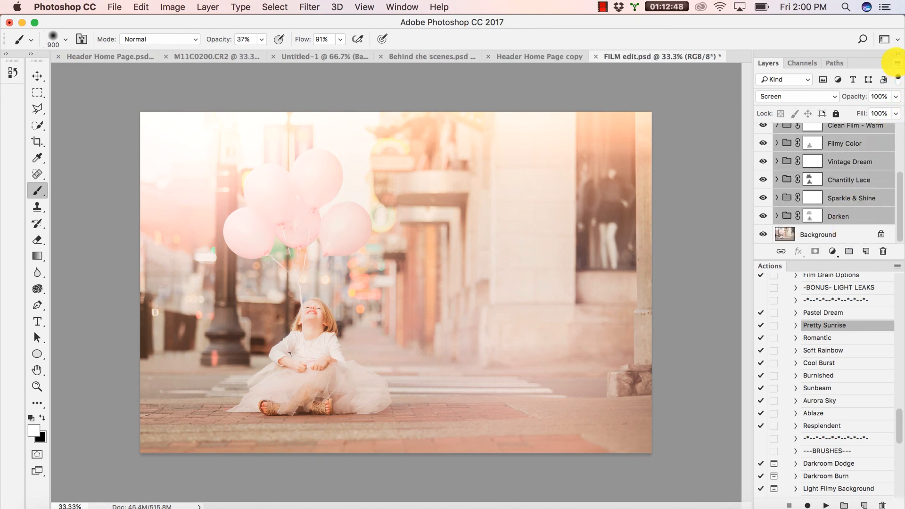
{"action": "left_click", "coordinate": [897, 64]}
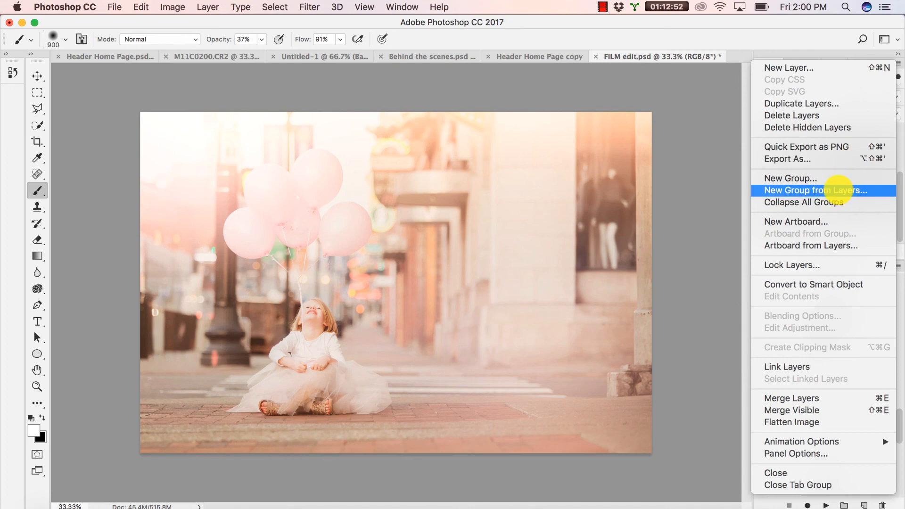
{"action": "left_click", "coordinate": [838, 190]}
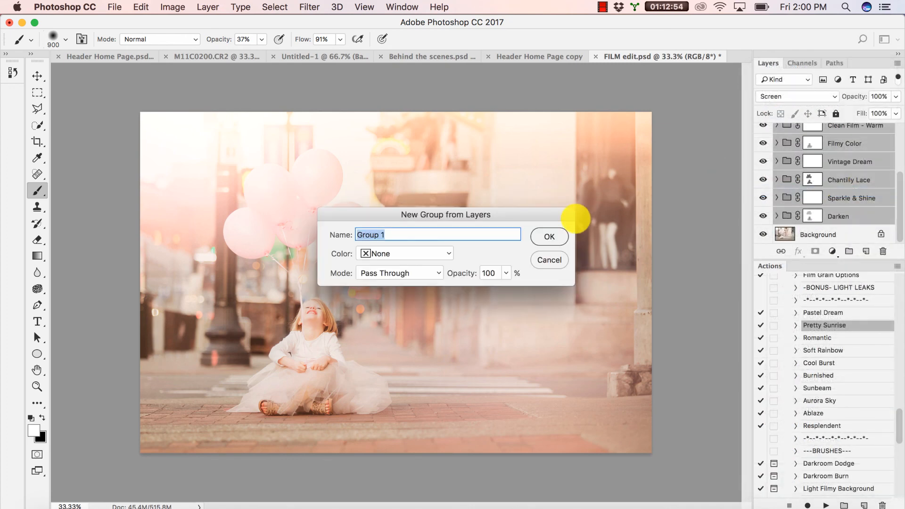
{"action": "left_click", "coordinate": [558, 234]}
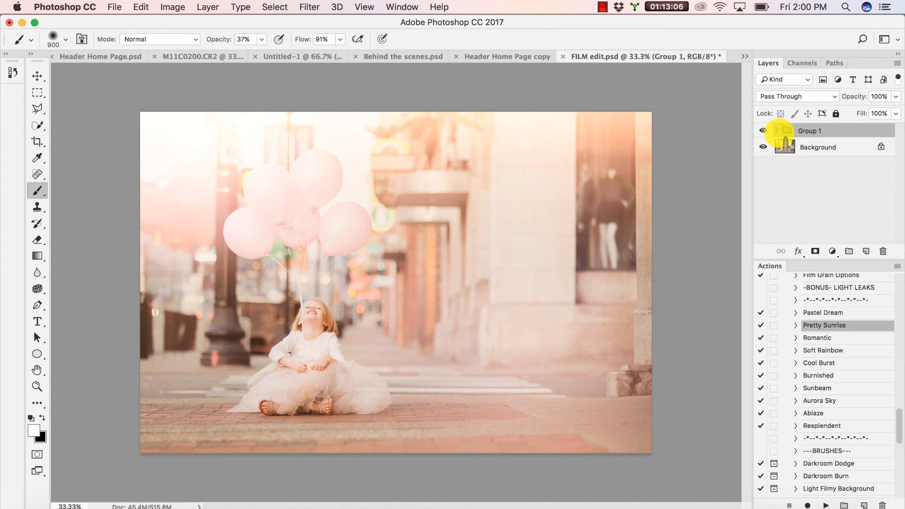
Compare the photo with and without the whole layer group and its Pretty Sunrise and Pastel Dream layers, leave everything visible, and collapse the group.
{"action": "left_click", "coordinate": [763, 132]}
{"action": "left_click", "coordinate": [764, 132]}
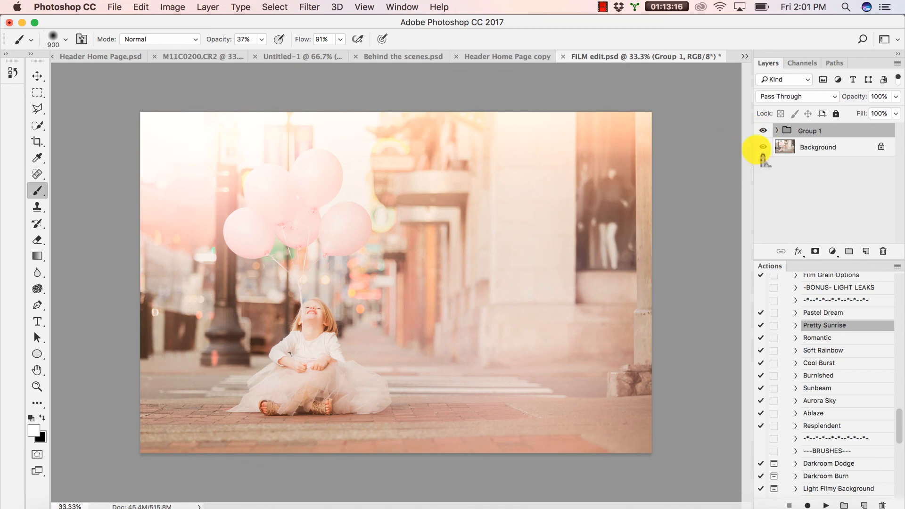
{"action": "left_click", "coordinate": [776, 131]}
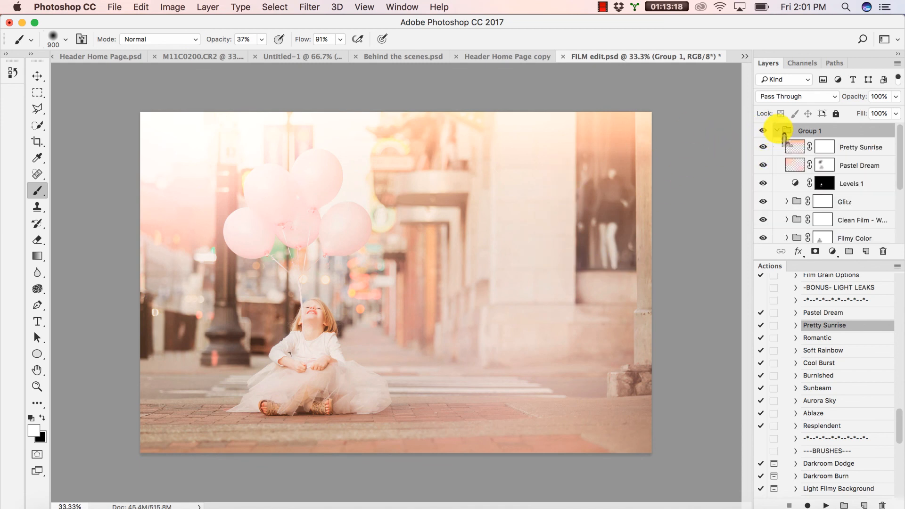
{"action": "left_click", "coordinate": [763, 147]}
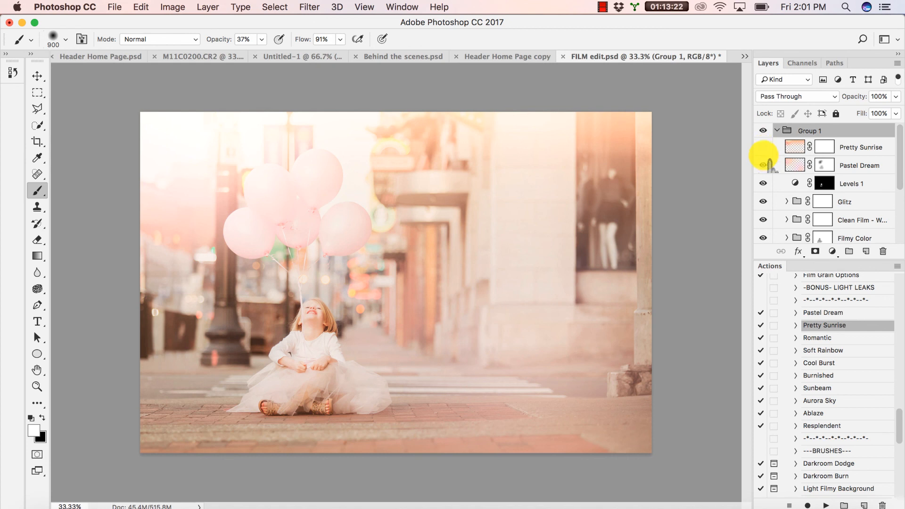
{"action": "left_click", "coordinate": [763, 165]}
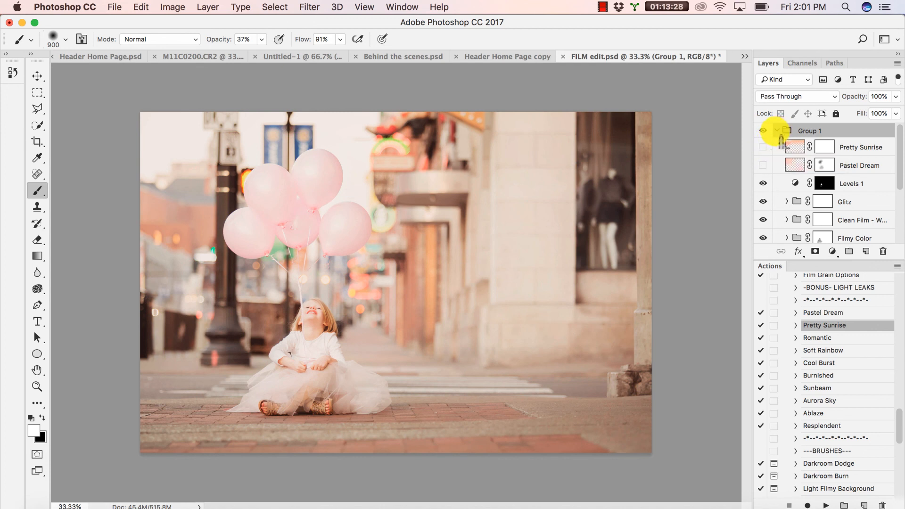
{"action": "left_click", "coordinate": [763, 147]}
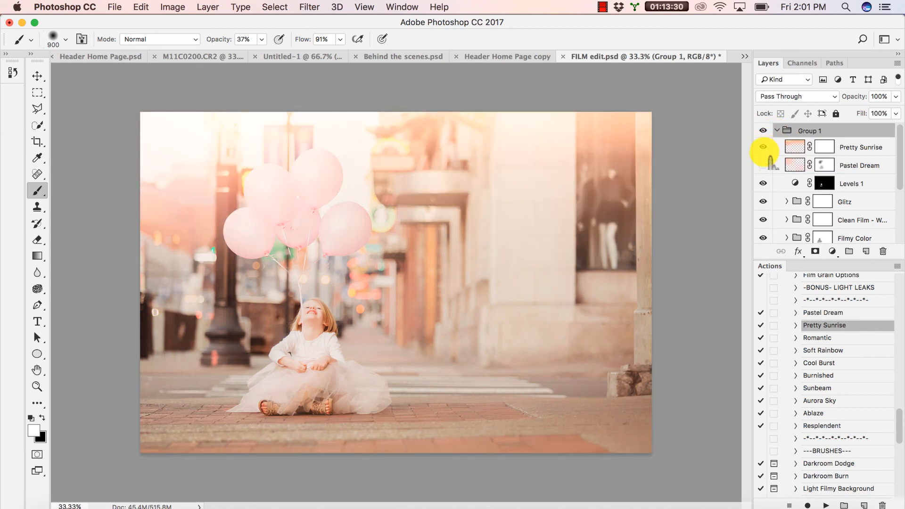
{"action": "left_click", "coordinate": [762, 147]}
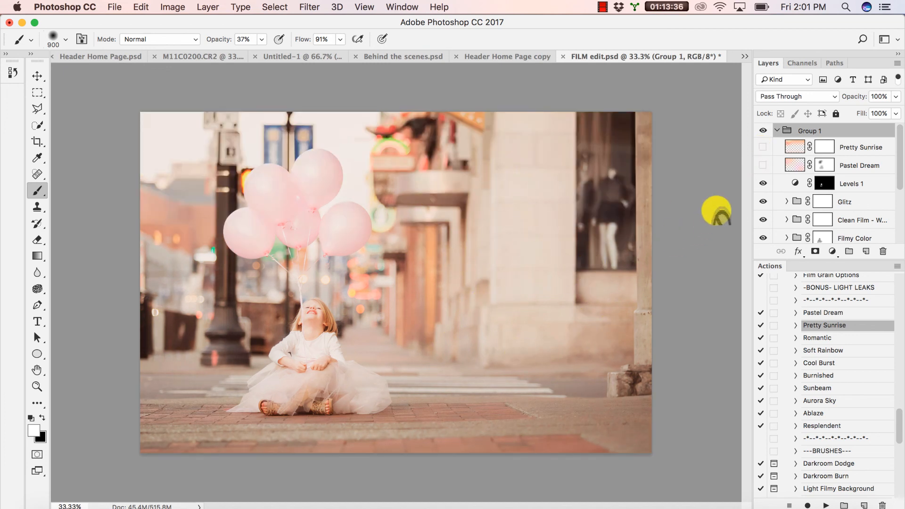
{"action": "left_click", "coordinate": [762, 147]}
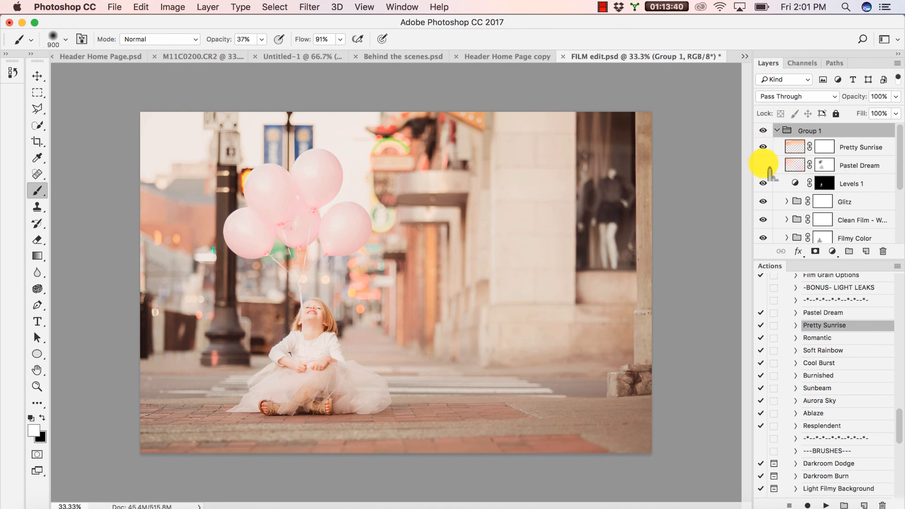
{"action": "left_click", "coordinate": [763, 165]}
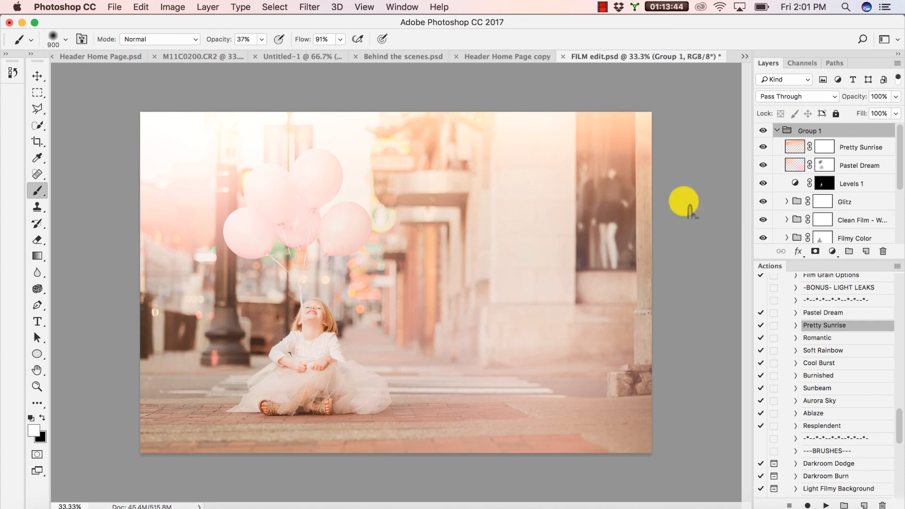
{"action": "left_click", "coordinate": [776, 130]}
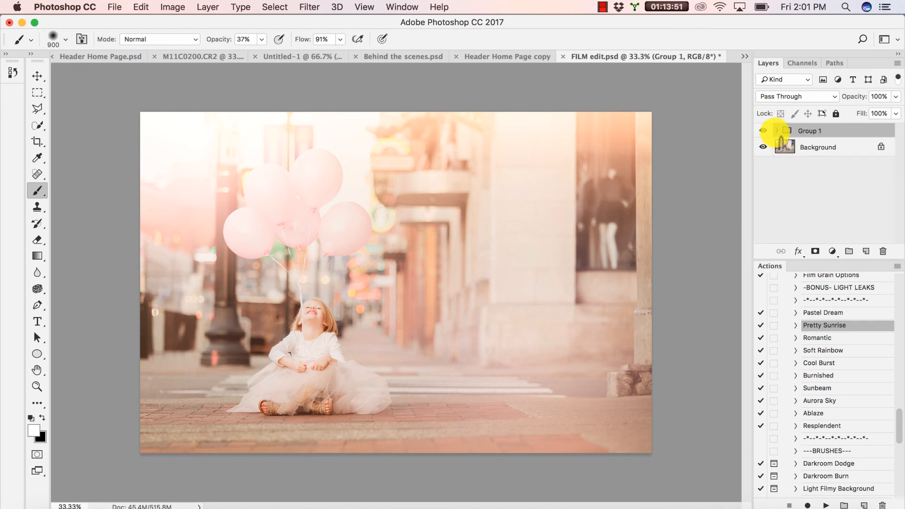